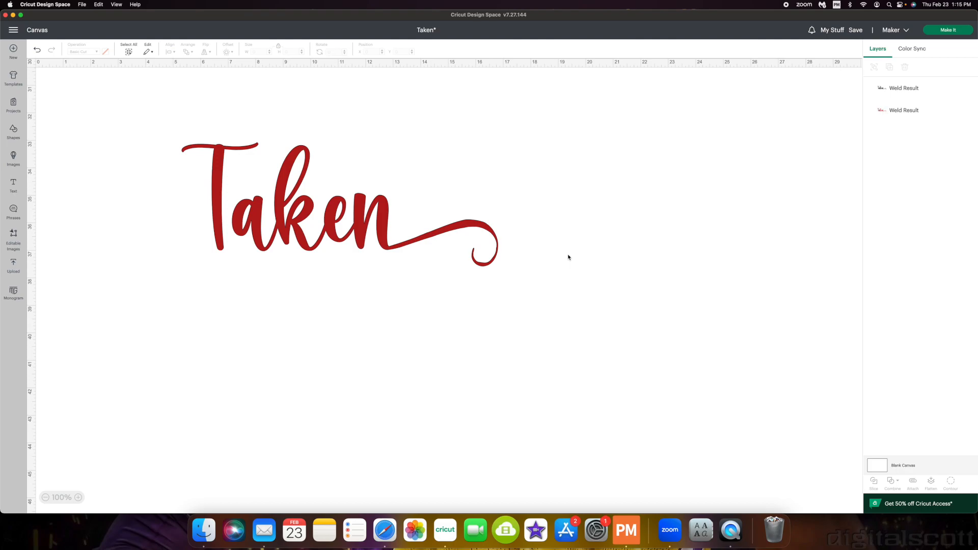
Step: Add a text object left of the red Taken design and set its font to Bravely
{"action": "mouse_move", "coordinate": [376, 247]}
{"action": "left_mouse_down"}
{"action": "mouse_move", "coordinate": [321, 256]}
{"action": "mouse_move", "coordinate": [369, 260]}
{"action": "left_mouse_up"}
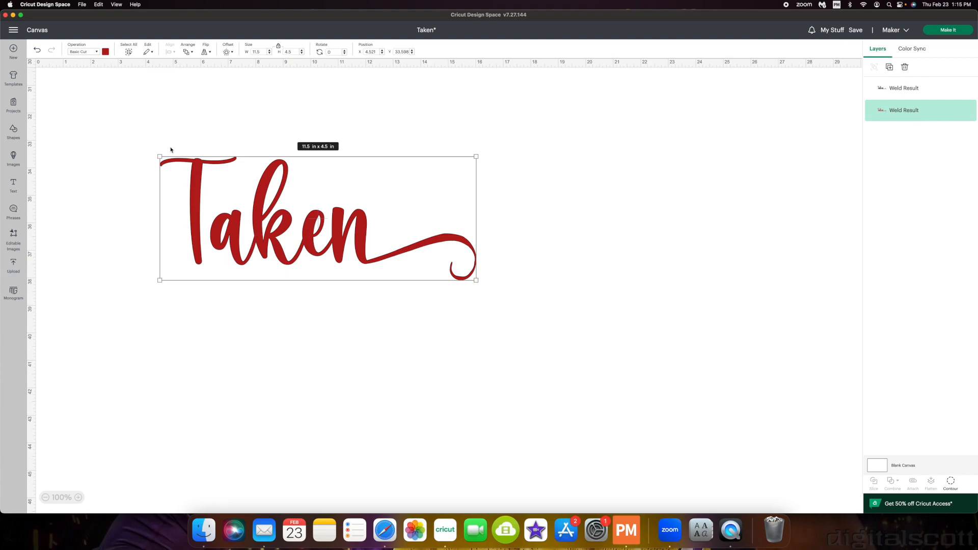
{"action": "left_click", "coordinate": [13, 184]}
{"action": "left_click_drag", "start_coordinate": [236, 246], "coordinate": [350, 260]}
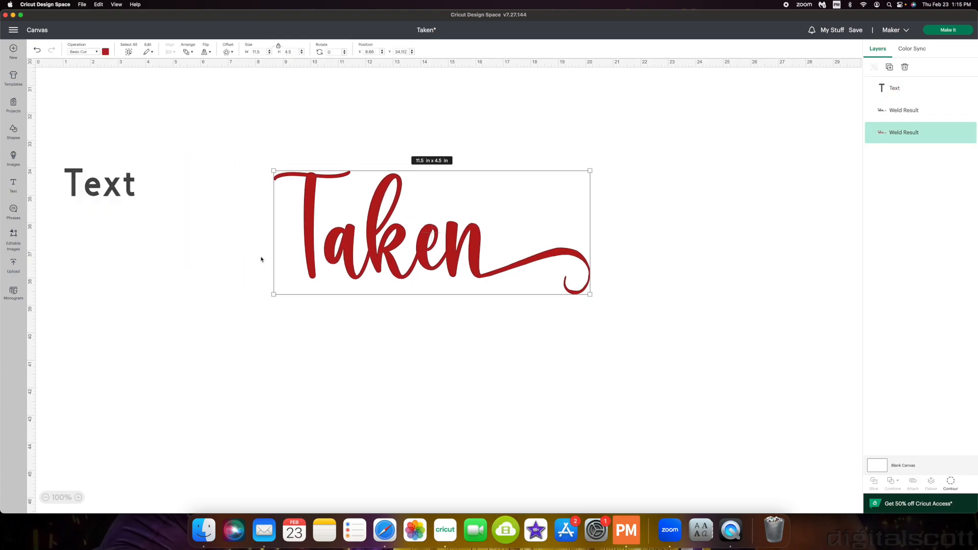
{"action": "double_click", "coordinate": [122, 192]}
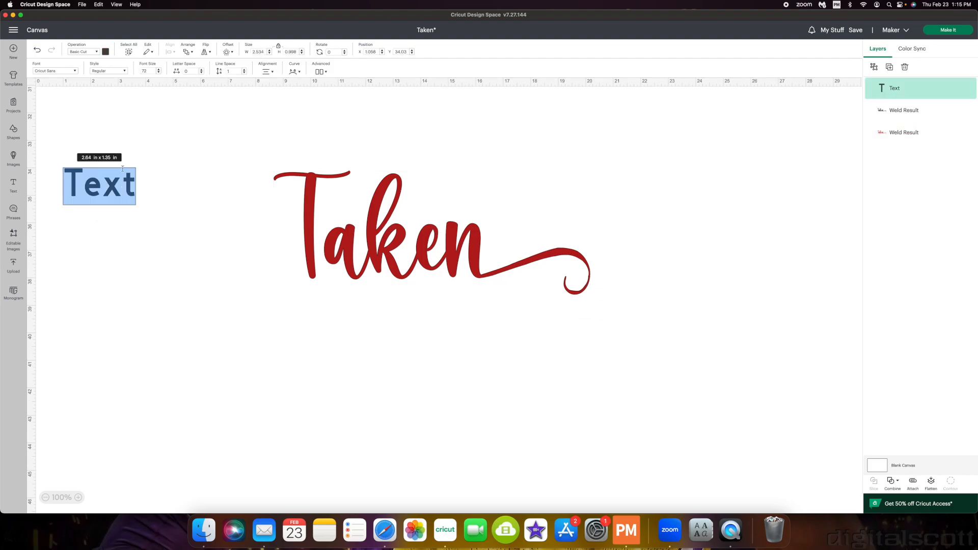
{"action": "scroll", "coordinate": [170, 208], "scroll_direction": "down", "scroll_amount": 2}
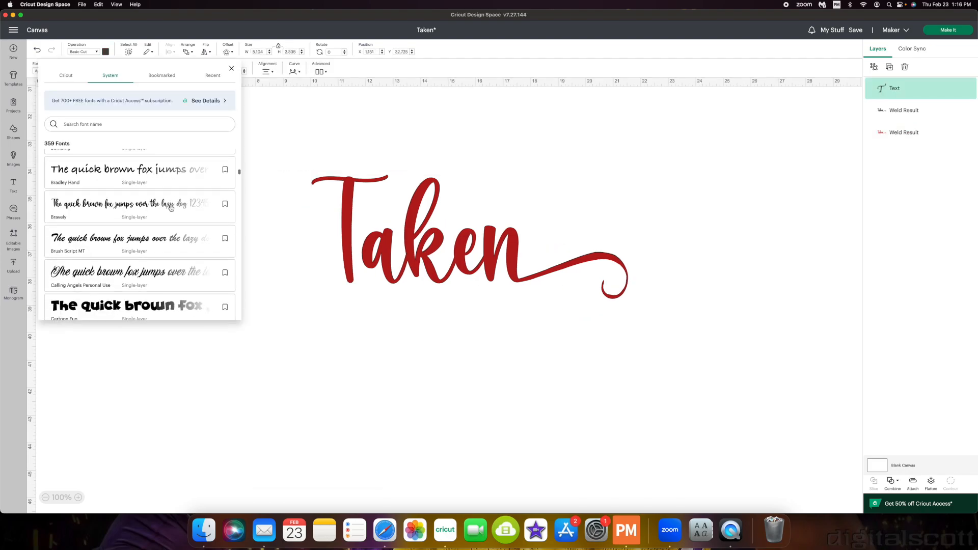
{"action": "left_click", "coordinate": [171, 208]}
{"action": "left_click", "coordinate": [257, 220]}
{"action": "left_click", "coordinate": [83, 189]}
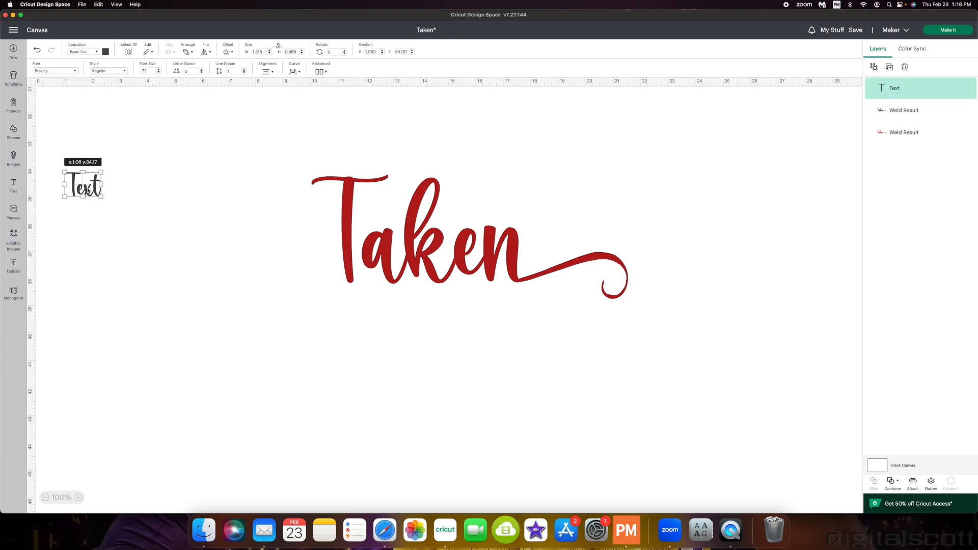
Step: Replace the placeholder text with "taken" and enlarge it to about 9.46 by 4.35 in
{"action": "double_click", "coordinate": [83, 189]}
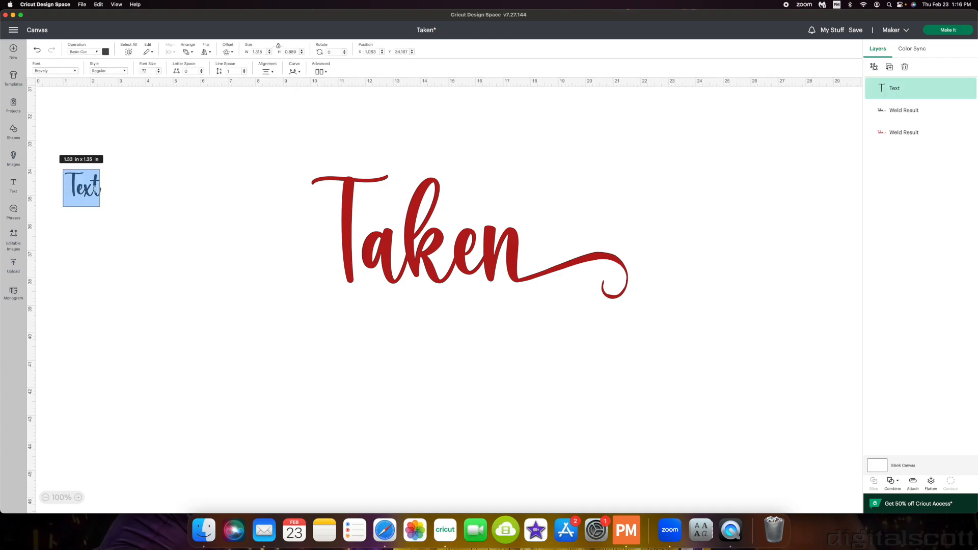
{"action": "type", "text": "taken"}
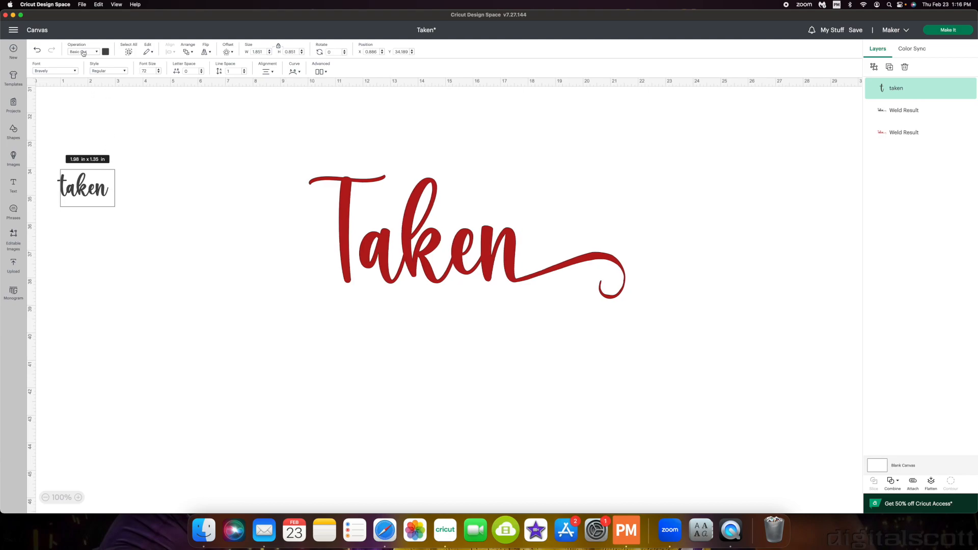
{"action": "left_click", "coordinate": [122, 194]}
{"action": "left_click_drag", "start_coordinate": [108, 196], "coordinate": [307, 226]}
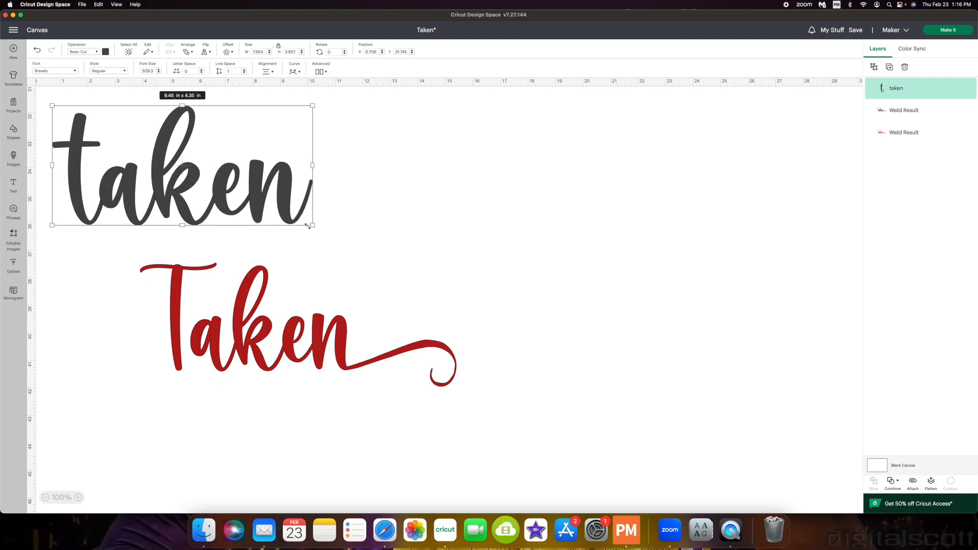
Step: Place the gray taken text near the canvas's upper-left corner, with the red Taken design directly beneath it
{"action": "left_click_drag", "start_coordinate": [250, 205], "coordinate": [289, 202]}
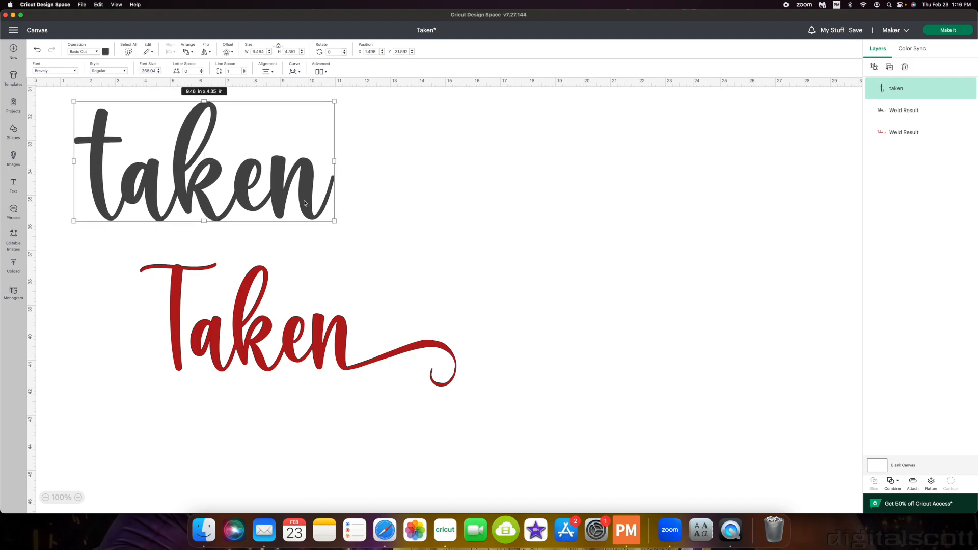
{"action": "left_click", "coordinate": [401, 208]}
{"action": "left_click", "coordinate": [302, 202]}
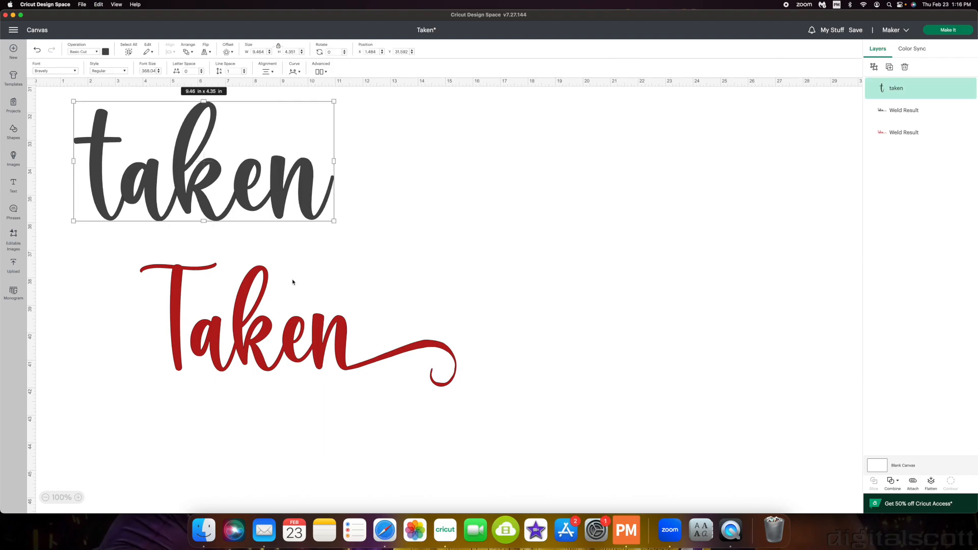
{"action": "left_click", "coordinate": [277, 300]}
{"action": "left_click", "coordinate": [258, 208]}
{"action": "left_click_drag", "start_coordinate": [259, 208], "coordinate": [234, 200]}
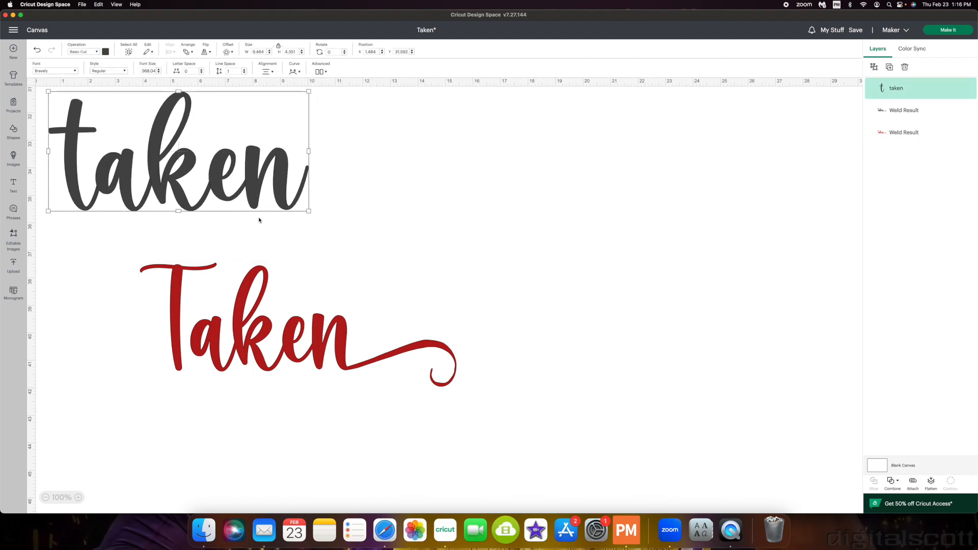
{"action": "left_click_drag", "start_coordinate": [258, 351], "coordinate": [186, 312]}
{"action": "left_click", "coordinate": [259, 200]}
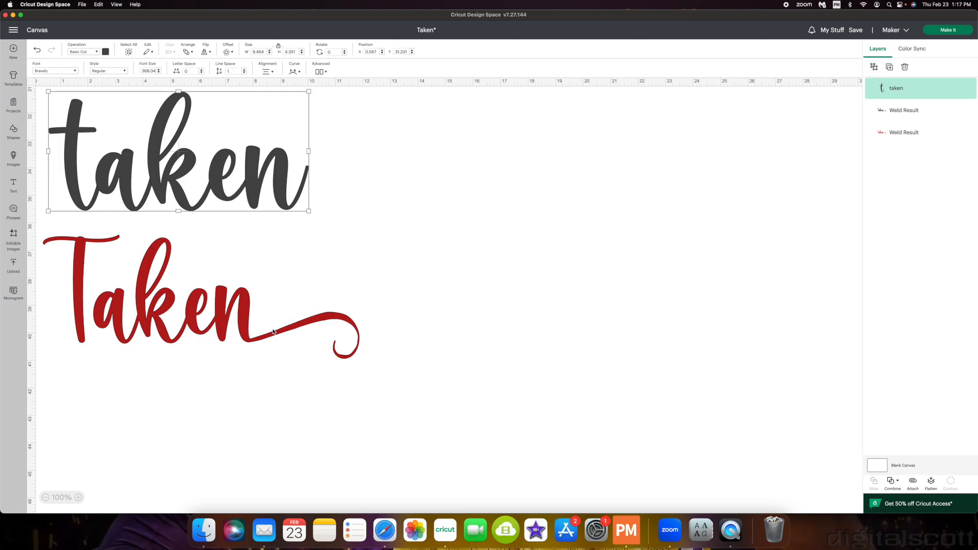
Step: Insert the uploaded single fancy line swirl onto the canvas
{"action": "left_click", "coordinate": [13, 265]}
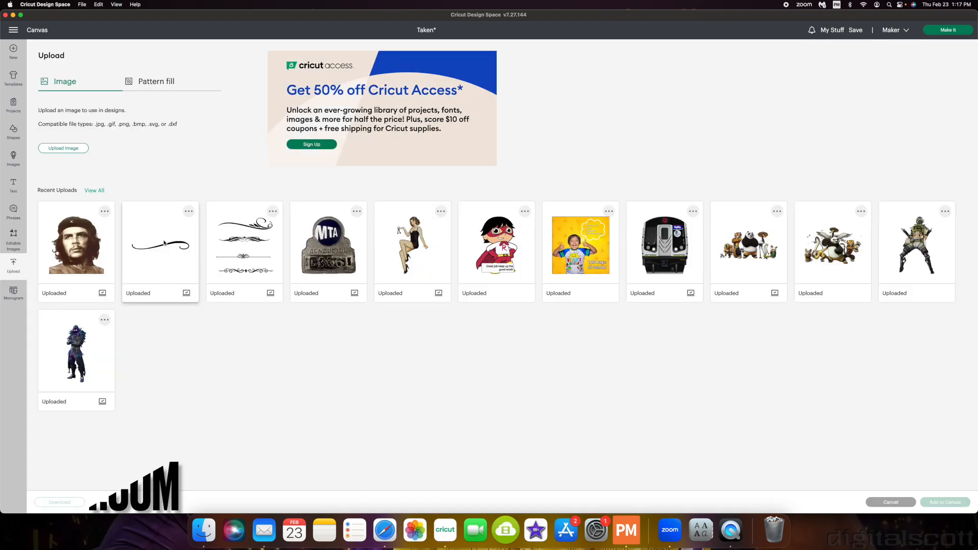
{"action": "left_click", "coordinate": [162, 265]}
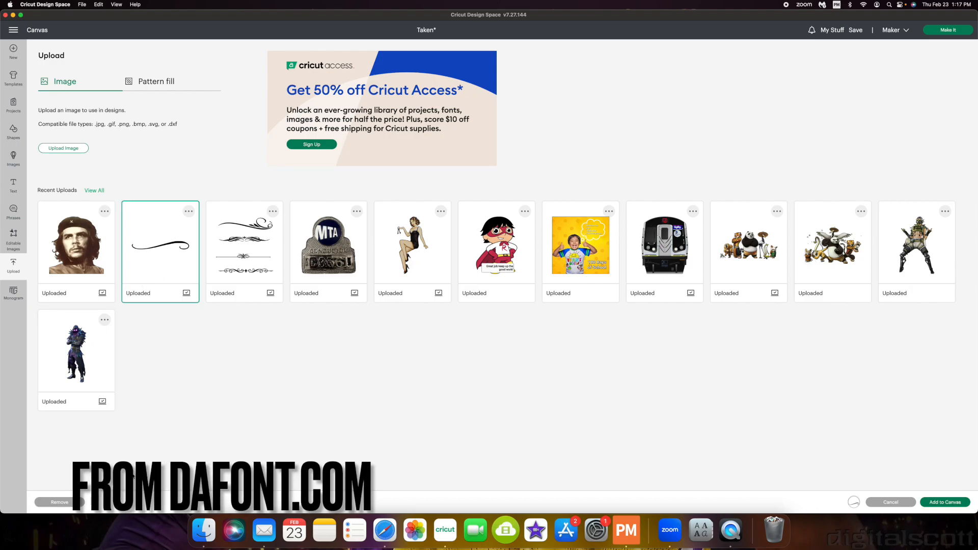
{"action": "left_click", "coordinate": [937, 506]}
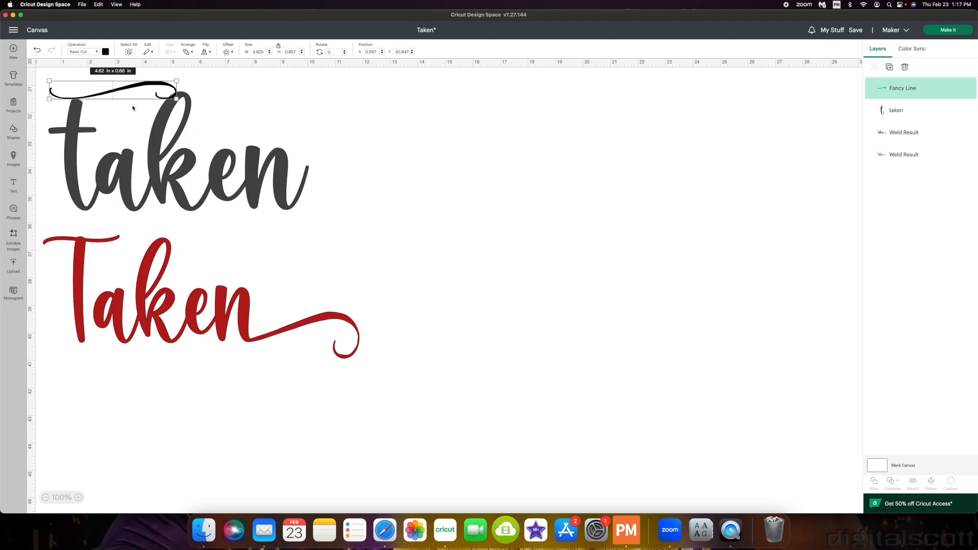
Step: Move the gray taken text to the right and place the fancy line, rotated 180°, beneath its last letters
{"action": "left_click_drag", "start_coordinate": [135, 91], "coordinate": [351, 163]}
{"action": "left_click", "coordinate": [161, 131]}
{"action": "left_click_drag", "start_coordinate": [140, 125], "coordinate": [480, 302]}
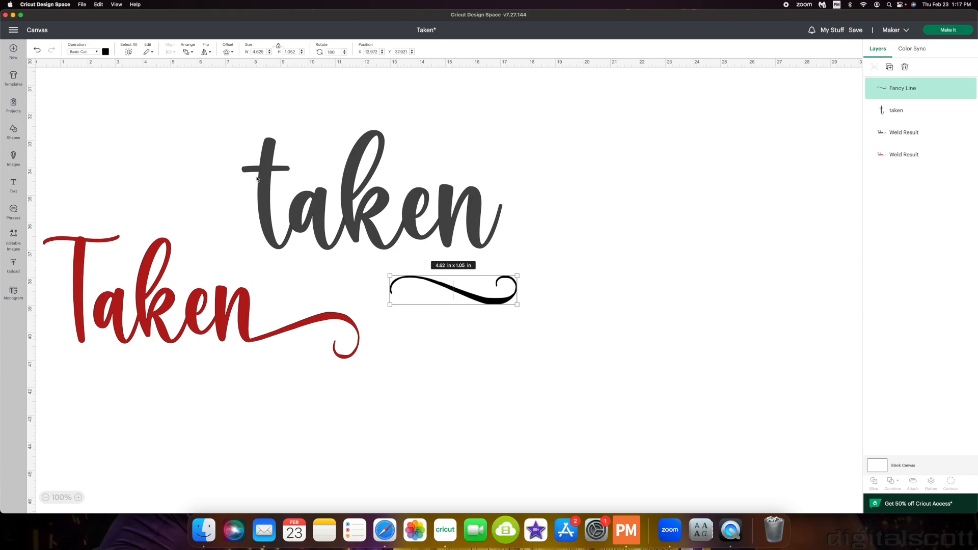
Step: Flip the fancy line horizontally twice and vertically once so its curl hangs down at the right end
{"action": "left_click", "coordinate": [205, 51]}
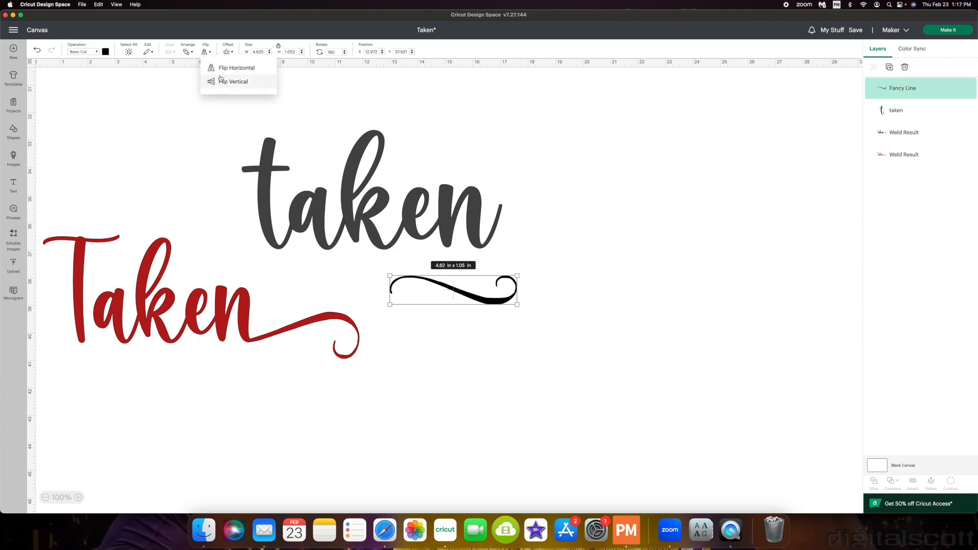
{"action": "left_click", "coordinate": [222, 71]}
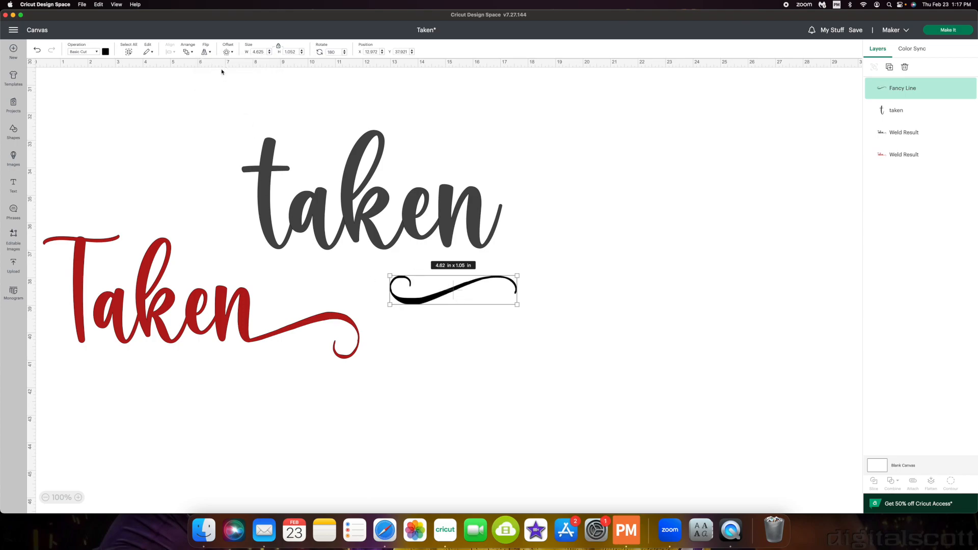
{"action": "left_click", "coordinate": [205, 51]}
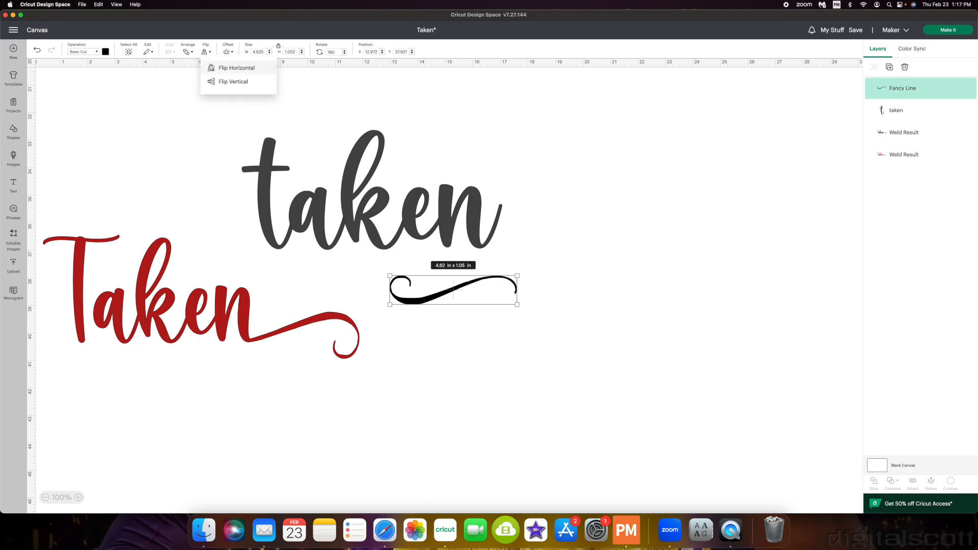
{"action": "left_click", "coordinate": [228, 82]}
{"action": "left_click", "coordinate": [206, 52]}
{"action": "left_click", "coordinate": [216, 71]}
{"action": "left_click", "coordinate": [497, 404]}
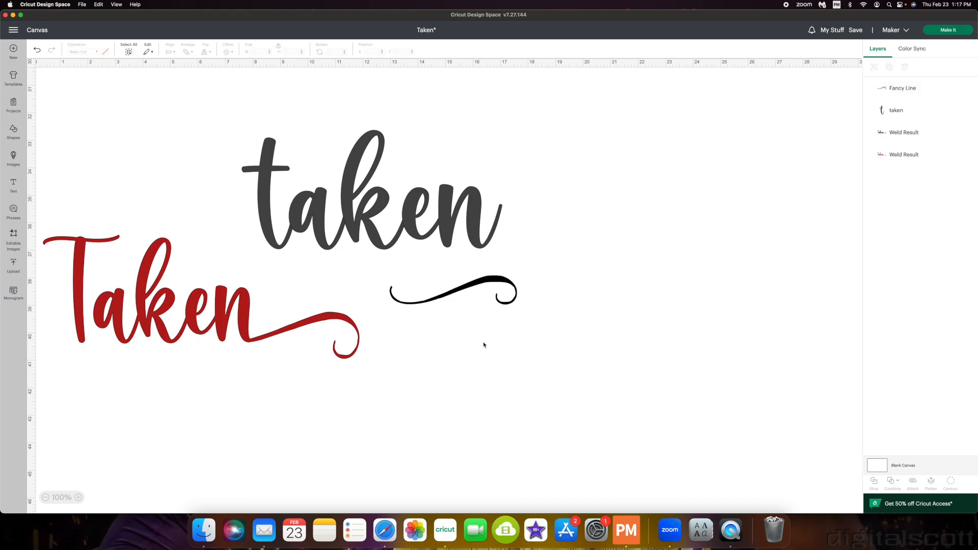
Step: Spread the objects apart, with the fancy line at the right, the red Taken lower down and the gray taken at upper left
{"action": "left_click_drag", "start_coordinate": [461, 293], "coordinate": [572, 261]}
{"action": "left_click_drag", "start_coordinate": [209, 319], "coordinate": [208, 389]}
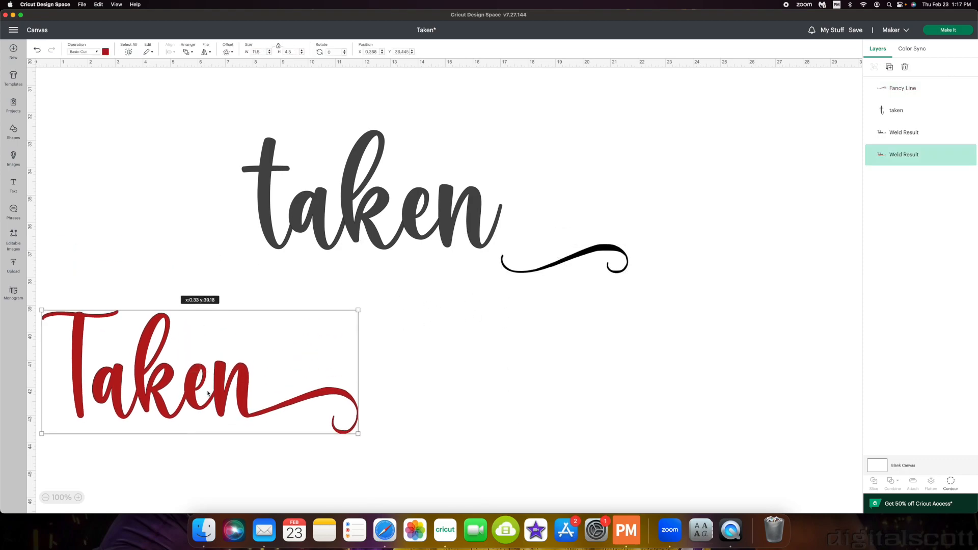
{"action": "left_click_drag", "start_coordinate": [484, 249], "coordinate": [402, 221]}
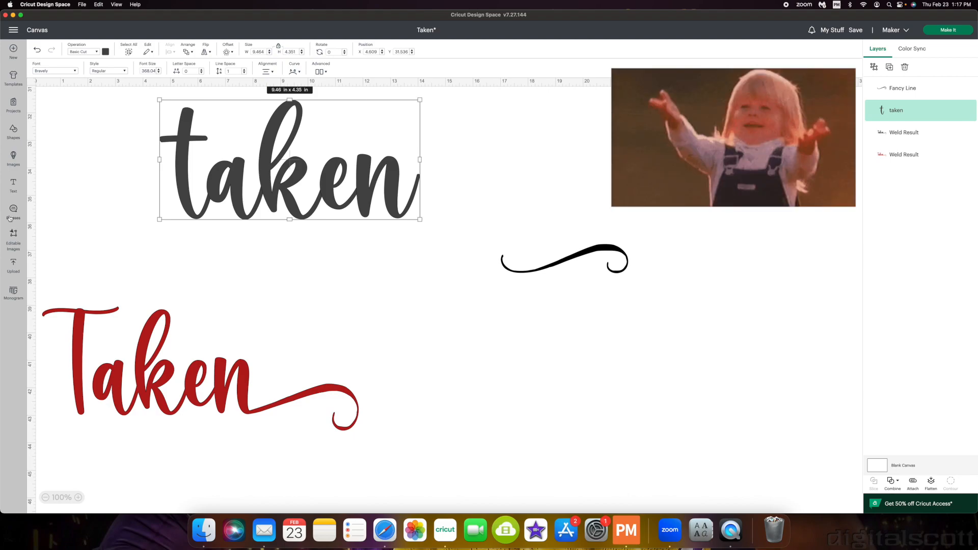
Step: Place a 2 in square over the upturned tail of the gray n and slice it with the text
{"action": "left_click", "coordinate": [13, 132]}
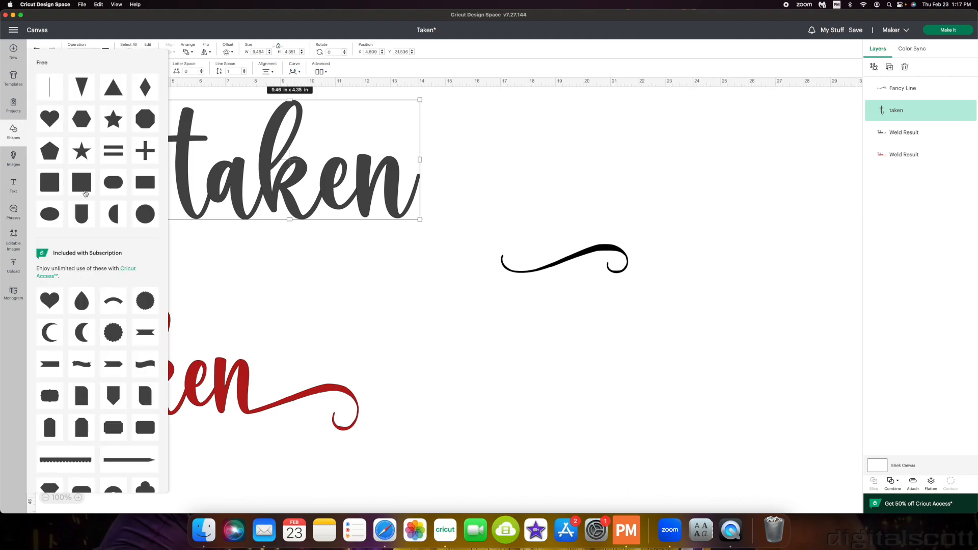
{"action": "left_click", "coordinate": [55, 190]}
{"action": "left_click_drag", "start_coordinate": [106, 141], "coordinate": [438, 210]}
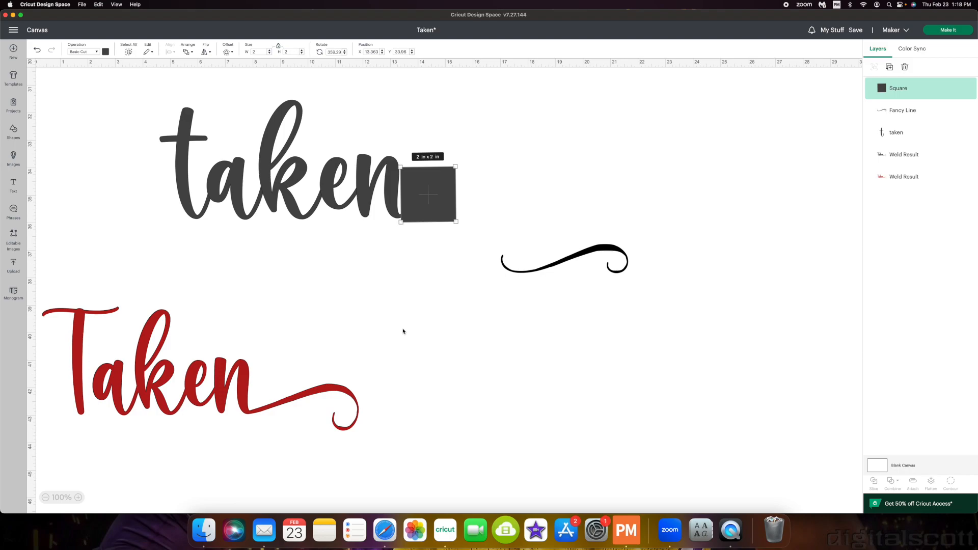
{"action": "left_click_drag", "start_coordinate": [446, 256], "coordinate": [200, 133]}
{"action": "left_click", "coordinate": [874, 485]}
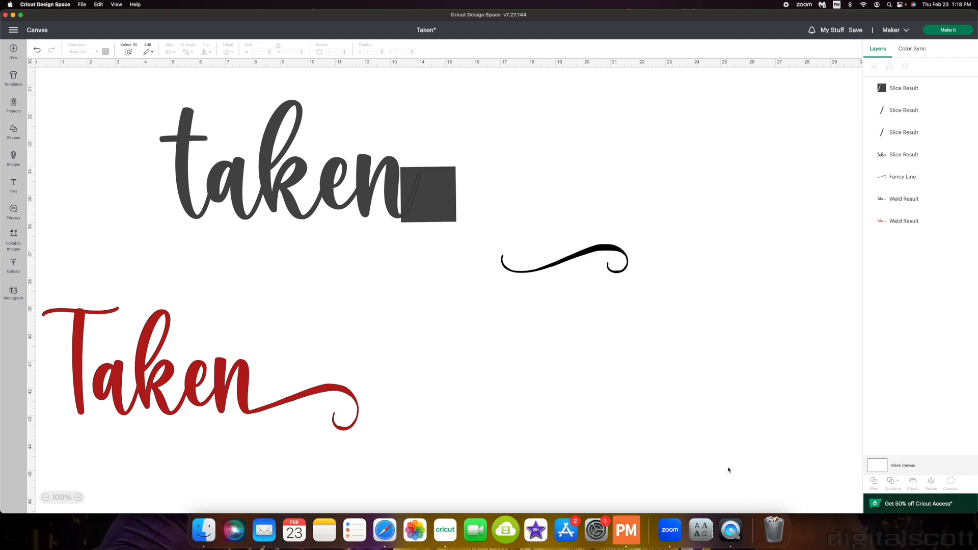
Step: Delete both sliced tail pieces of the n and the leftover square
{"action": "left_click_drag", "start_coordinate": [418, 224], "coordinate": [432, 307]}
{"action": "left_click", "coordinate": [418, 201]}
{"action": "left_click_drag", "start_coordinate": [442, 198], "coordinate": [545, 171]}
{"action": "key", "text": "Delete"}
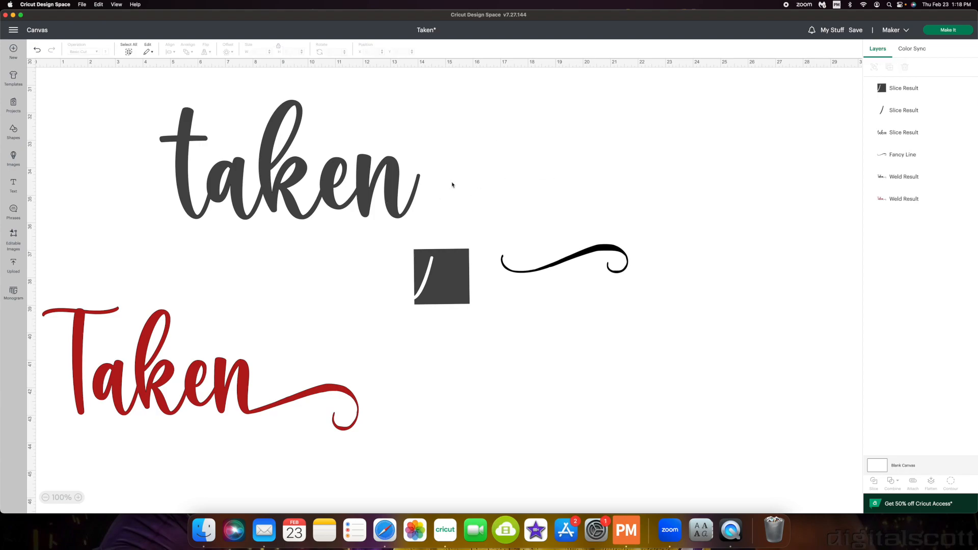
{"action": "left_click", "coordinate": [411, 192]}
{"action": "left_click_drag", "start_coordinate": [413, 193], "coordinate": [494, 184]}
{"action": "key", "text": "Delete"}
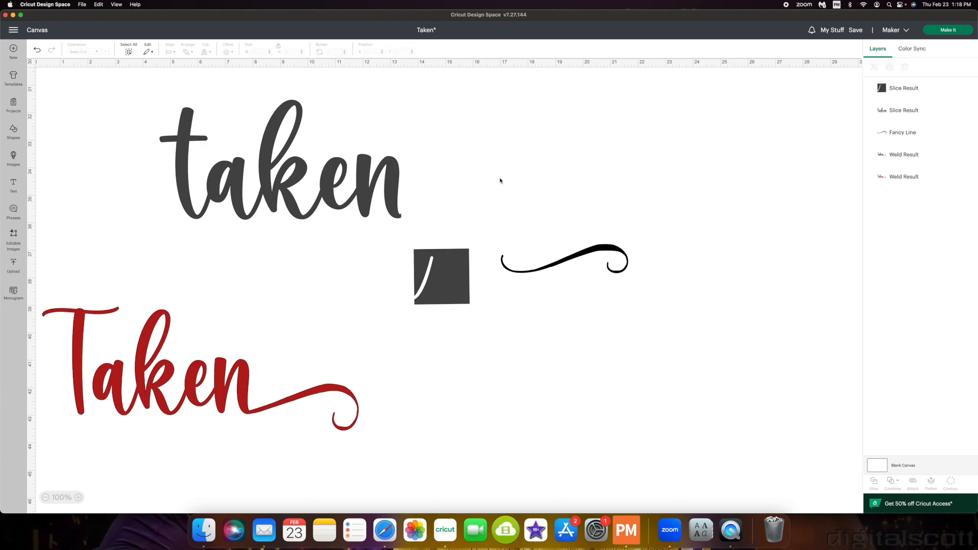
{"action": "left_click_drag", "start_coordinate": [443, 295], "coordinate": [441, 375]}
{"action": "key", "text": "Delete"}
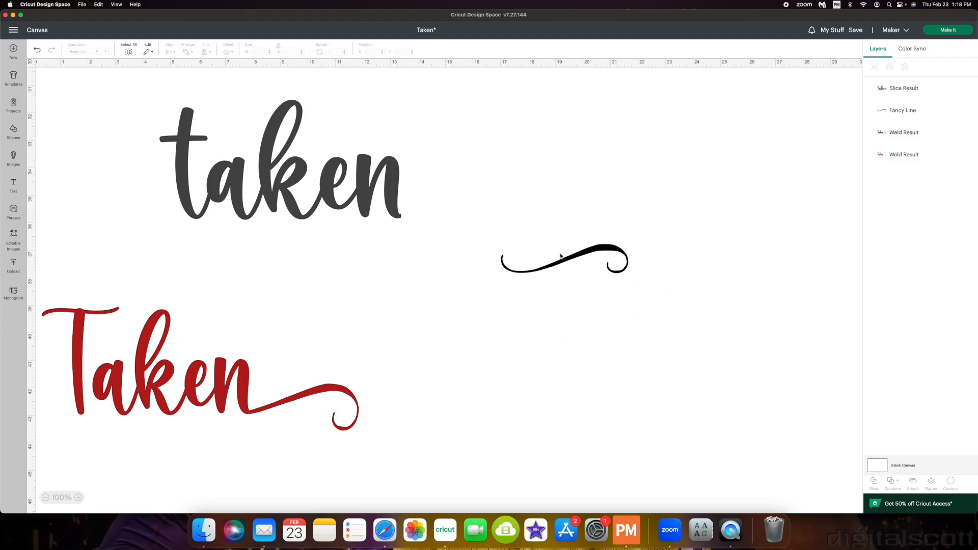
Step: Move the fancy line to the end of the n and stretch it without locked proportions to about 7.61 by 3.05 in
{"action": "left_click_drag", "start_coordinate": [568, 259], "coordinate": [458, 215]}
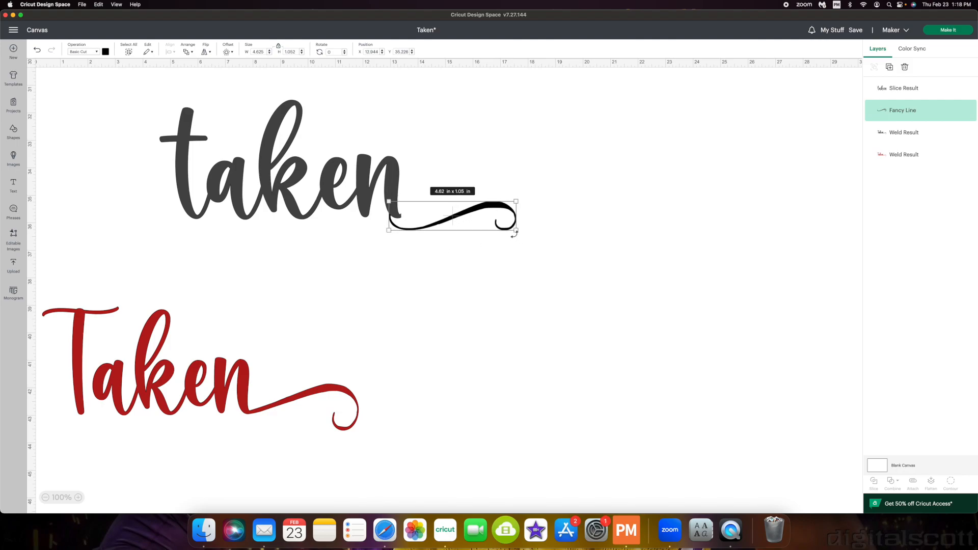
{"action": "left_click_drag", "start_coordinate": [516, 230], "coordinate": [595, 248]}
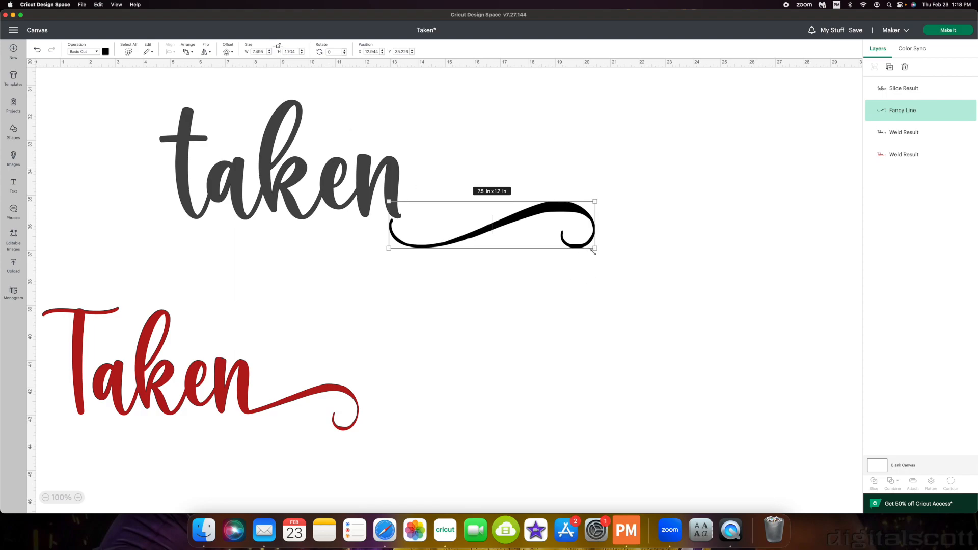
{"action": "left_click_drag", "start_coordinate": [594, 248], "coordinate": [598, 285]}
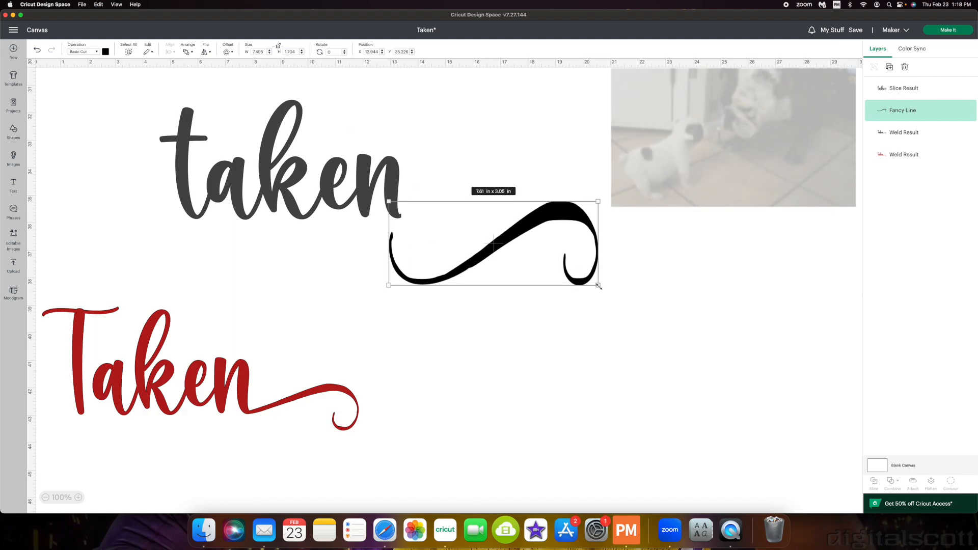
Step: Fit the fancy line against the foot of the n, shrinking it to about 6.95 by 2.52 in
{"action": "left_click_drag", "start_coordinate": [512, 231], "coordinate": [442, 183]}
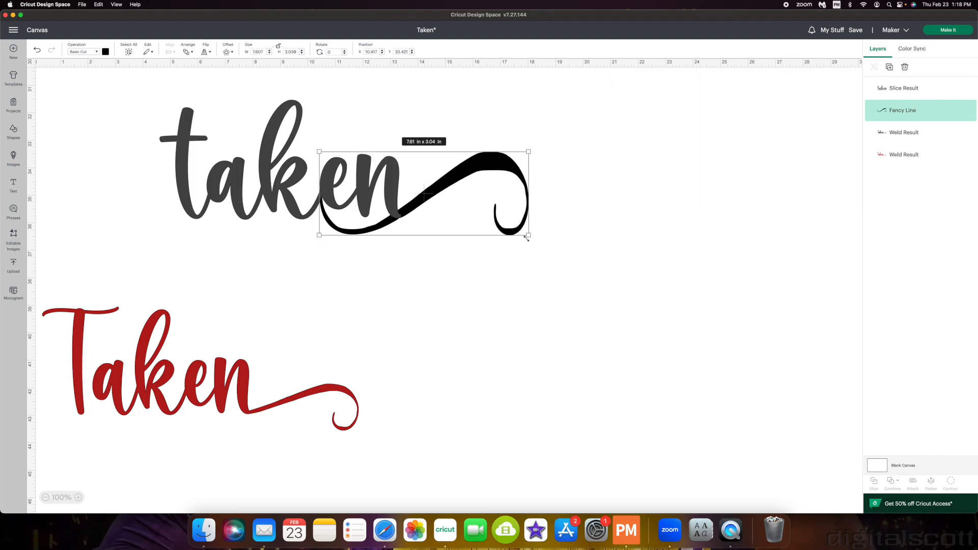
{"action": "left_click_drag", "start_coordinate": [529, 237], "coordinate": [522, 231]}
{"action": "left_click_drag", "start_coordinate": [452, 177], "coordinate": [455, 179]}
{"action": "left_click_drag", "start_coordinate": [528, 234], "coordinate": [522, 228]}
{"action": "left_click_drag", "start_coordinate": [454, 177], "coordinate": [460, 181]}
{"action": "left_click_drag", "start_coordinate": [526, 231], "coordinate": [520, 227]}
{"action": "left_click_drag", "start_coordinate": [446, 185], "coordinate": [447, 187]}
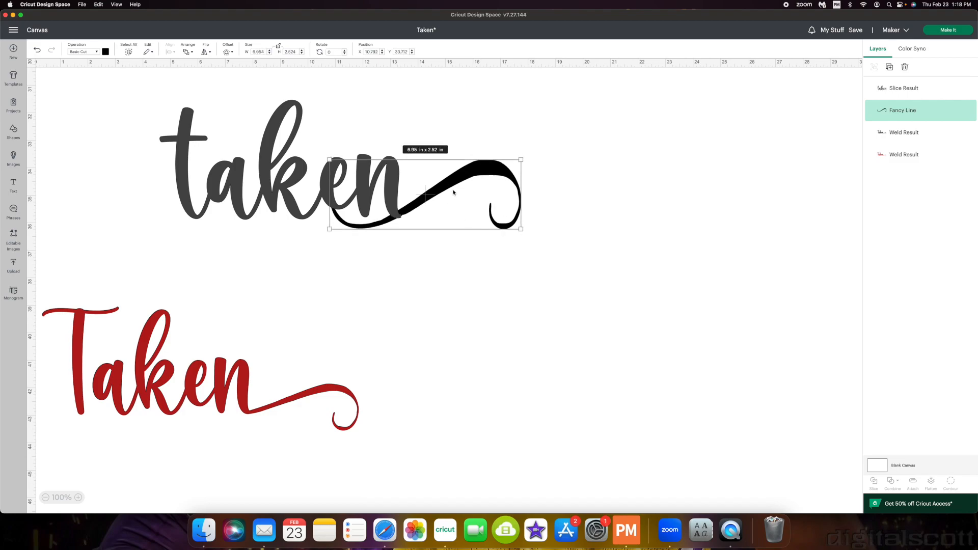
Step: Move the fancy line off the letters and set it just right of the n with a small gap
{"action": "left_click_drag", "start_coordinate": [454, 192], "coordinate": [431, 237]}
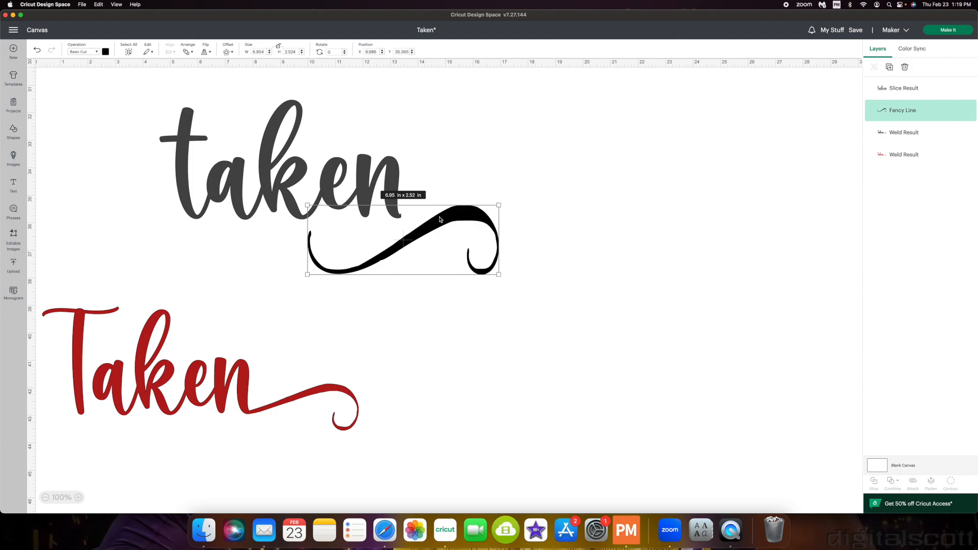
{"action": "left_click_drag", "start_coordinate": [448, 220], "coordinate": [530, 171]}
{"action": "left_click_drag", "start_coordinate": [472, 196], "coordinate": [508, 197]}
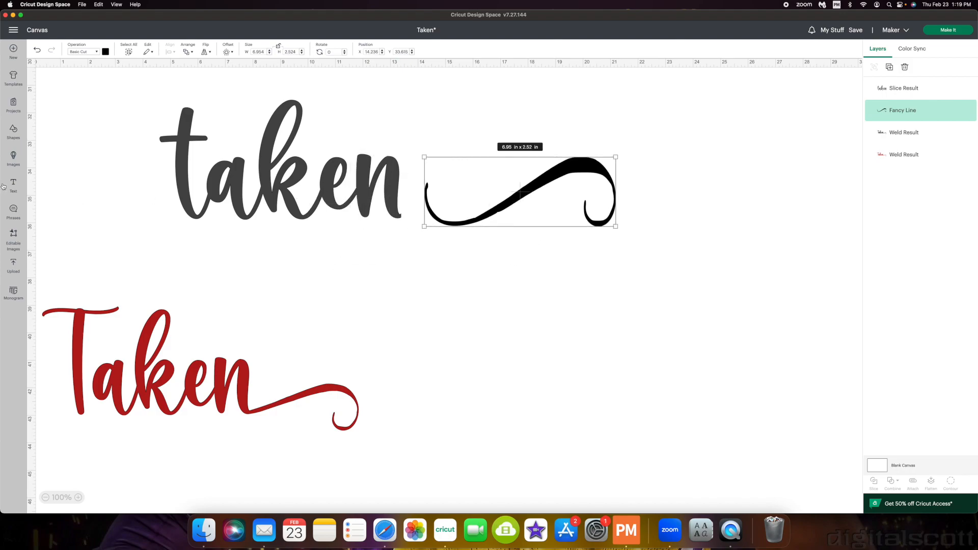
Step: Add a square and enlarge it to about 2.9 by 2.9 in over the curled start of the fancy line
{"action": "left_click", "coordinate": [13, 131]}
{"action": "left_click", "coordinate": [48, 81]}
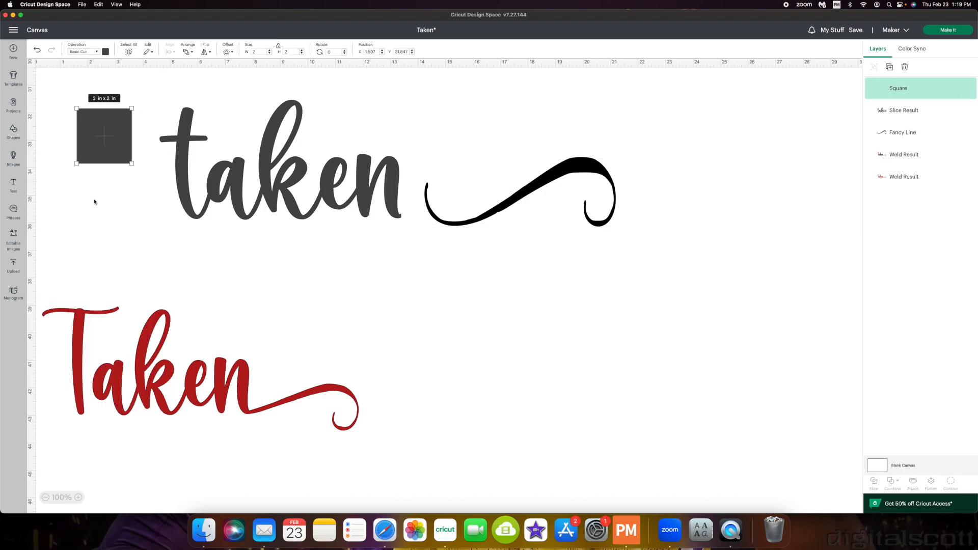
{"action": "left_click_drag", "start_coordinate": [107, 155], "coordinate": [470, 232]}
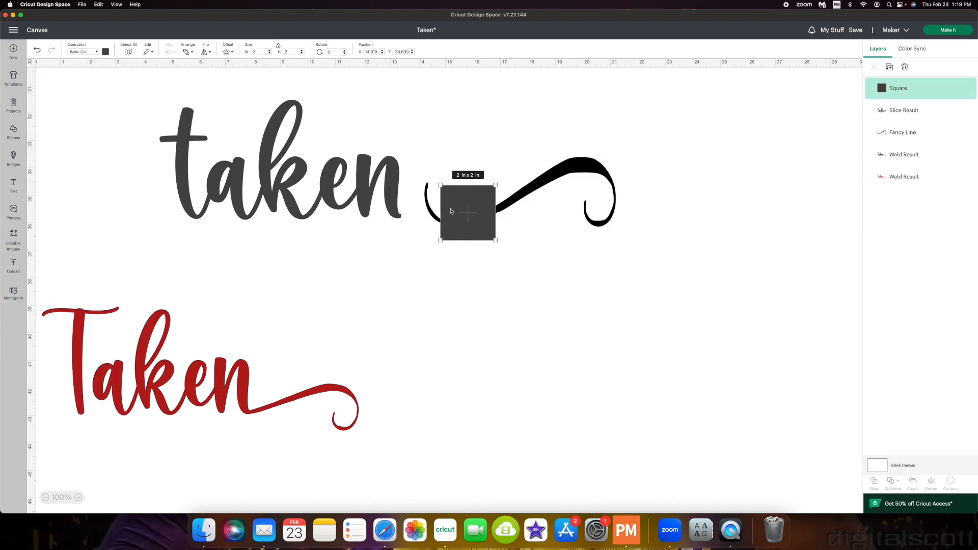
{"action": "left_click_drag", "start_coordinate": [440, 185], "coordinate": [415, 159]}
{"action": "left_click_drag", "start_coordinate": [464, 199], "coordinate": [461, 202]}
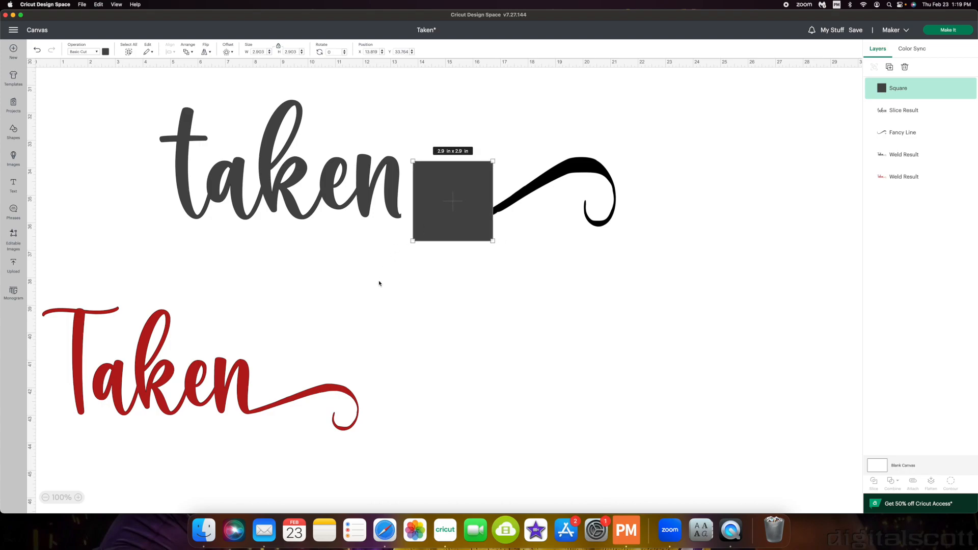
Step: Slice the fancy line with the square, move the square away and delete both cut-off curl pieces
{"action": "left_click_drag", "start_coordinate": [551, 270], "coordinate": [482, 301]}
{"action": "left_click", "coordinate": [873, 481]}
{"action": "left_click_drag", "start_coordinate": [458, 223], "coordinate": [458, 269]}
{"action": "key", "text": "Delete"}
{"action": "left_click", "coordinate": [473, 300]}
{"action": "key", "text": "Delete"}
Step: Join the trimmed fancy line to the foot of the n, reducing its height without locked proportions to about 2.32 in
{"action": "left_click_drag", "start_coordinate": [534, 175], "coordinate": [442, 188]}
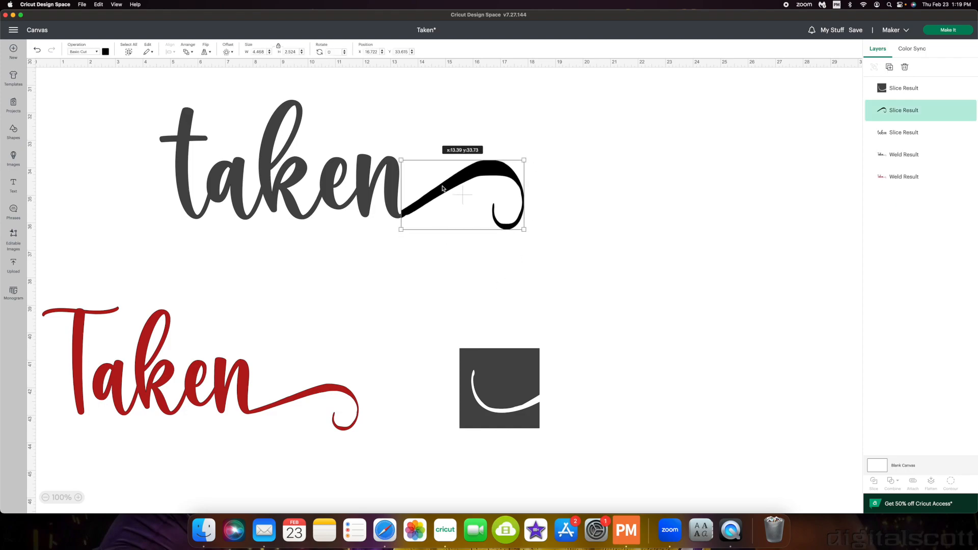
{"action": "left_click", "coordinate": [553, 230]}
{"action": "left_click", "coordinate": [522, 225]}
{"action": "left_click", "coordinate": [279, 46]}
{"action": "left_click_drag", "start_coordinate": [523, 229], "coordinate": [523, 223]}
{"action": "left_click_drag", "start_coordinate": [461, 185], "coordinate": [456, 188]}
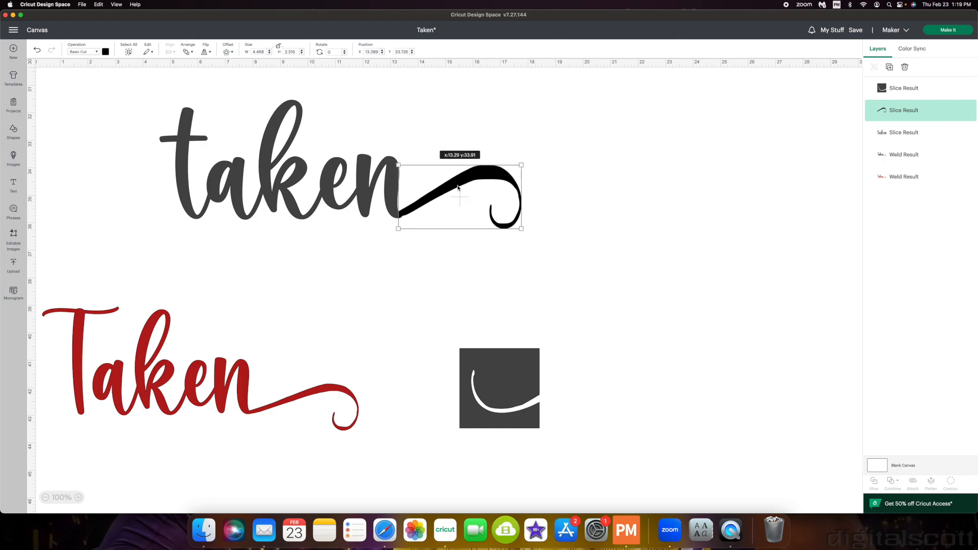
{"action": "left_click", "coordinate": [530, 260]}
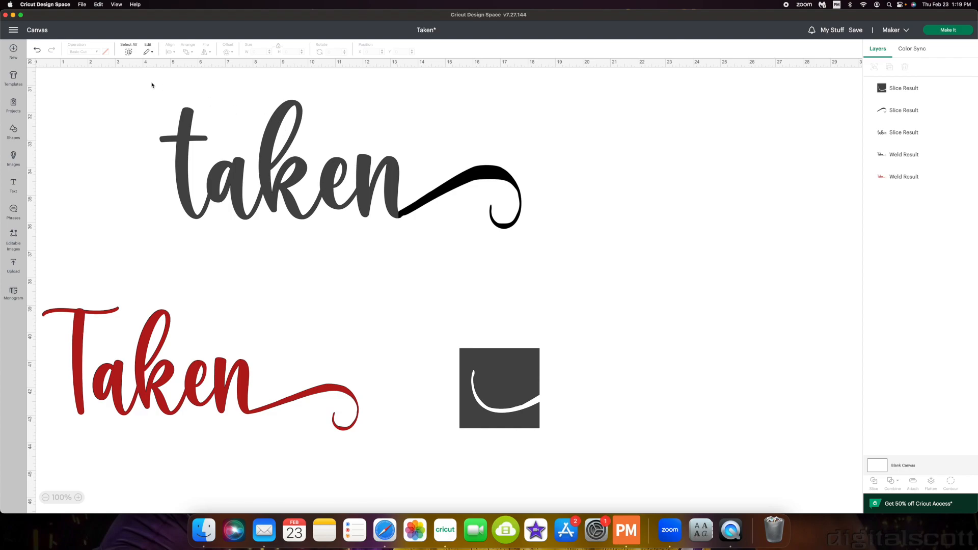
Step: Recolor the word "taken" black to match the fancy line
{"action": "left_click", "coordinate": [233, 149]}
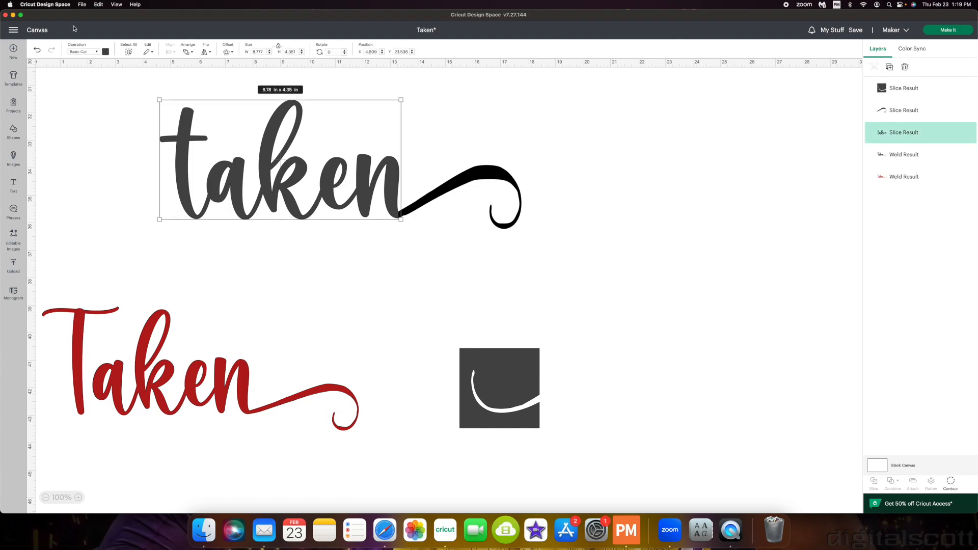
{"action": "left_click", "coordinate": [106, 52]}
{"action": "left_click", "coordinate": [130, 85]}
{"action": "left_click", "coordinate": [593, 172]}
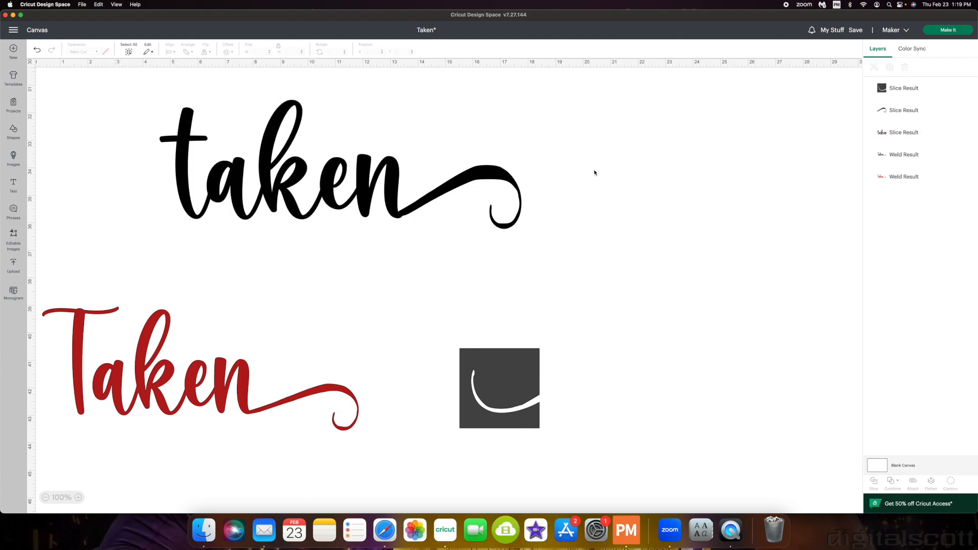
Step: Nudge the fancy line in small moves to join the n's foot, ending at about x 14.54, y 5.08
{"action": "left_click", "coordinate": [471, 190]}
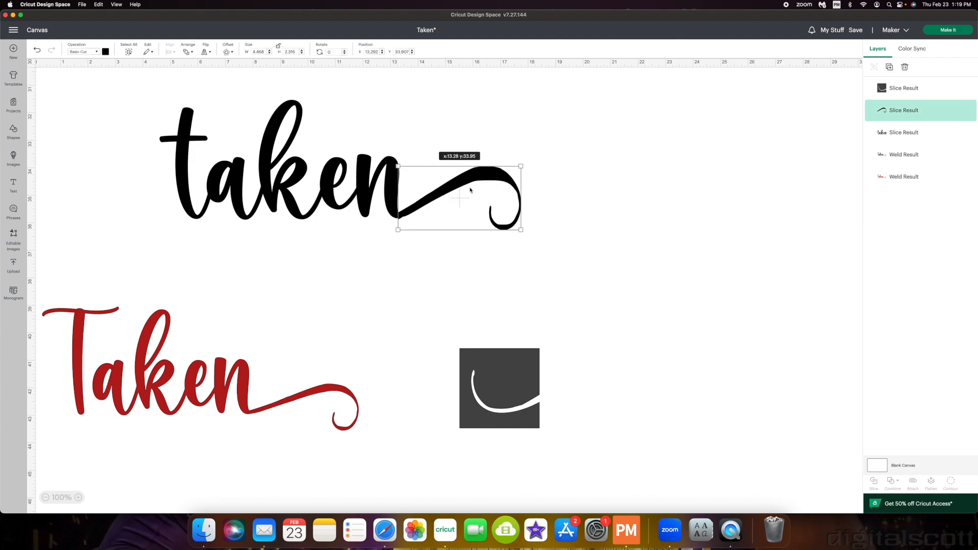
{"action": "left_click", "coordinate": [666, 210]}
{"action": "left_click_drag", "start_coordinate": [443, 199], "coordinate": [441, 194]}
{"action": "left_click", "coordinate": [398, 213]}
{"action": "scroll", "coordinate": [416, 257], "scroll_direction": "up", "scroll_amount": 10}
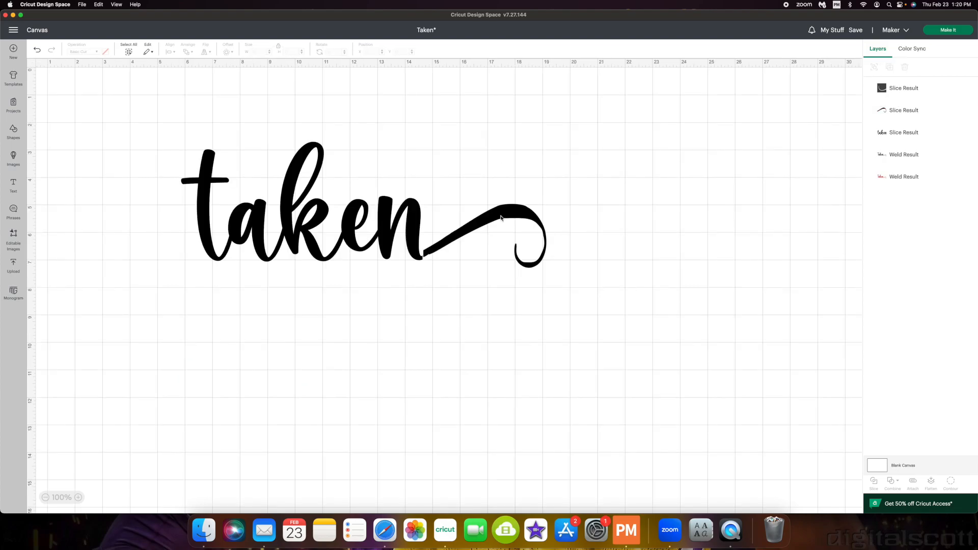
{"action": "left_click_drag", "start_coordinate": [501, 218], "coordinate": [497, 221]}
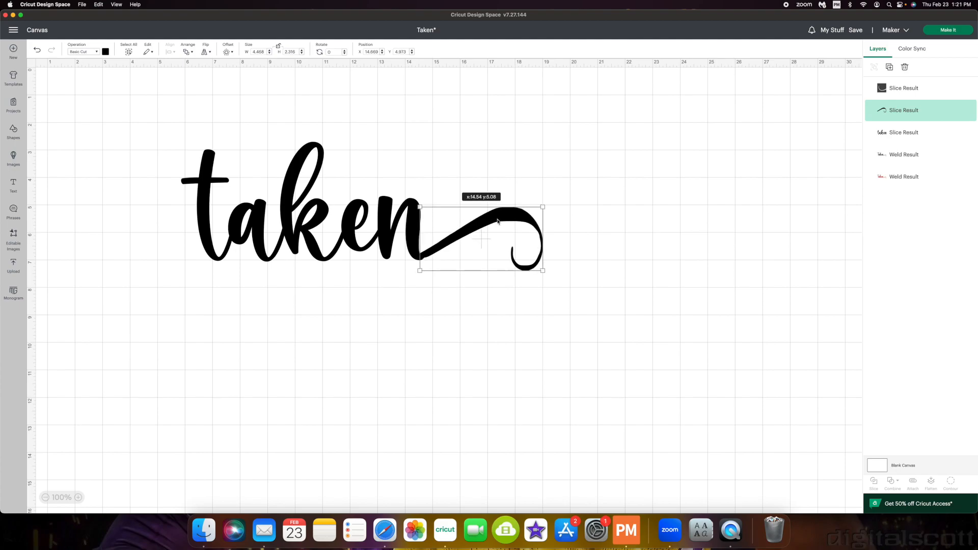
Step: Rotate the fancy line very slightly, to about 0.28 degrees, so its thin end blends into the n
{"action": "left_click_drag", "start_coordinate": [546, 277], "coordinate": [546, 278]}
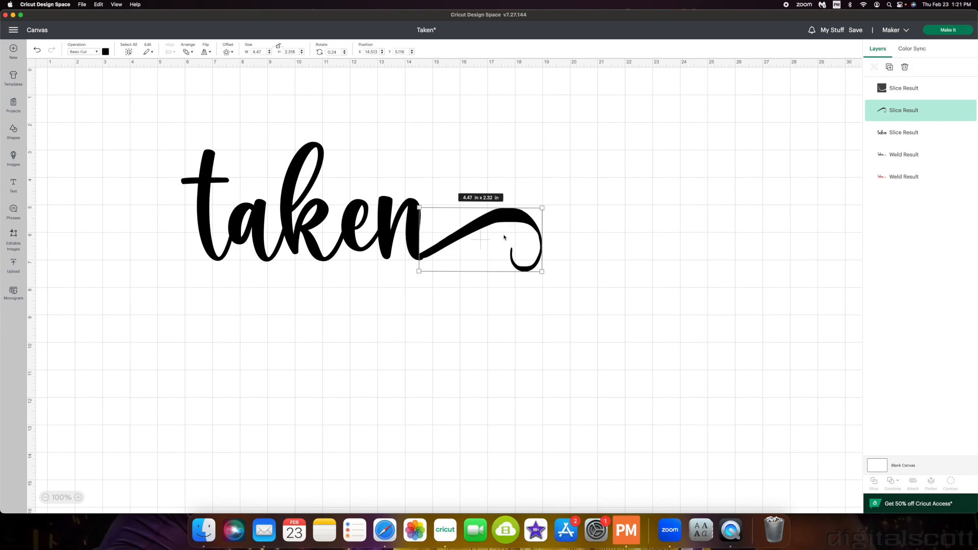
{"action": "left_click", "coordinate": [713, 287]}
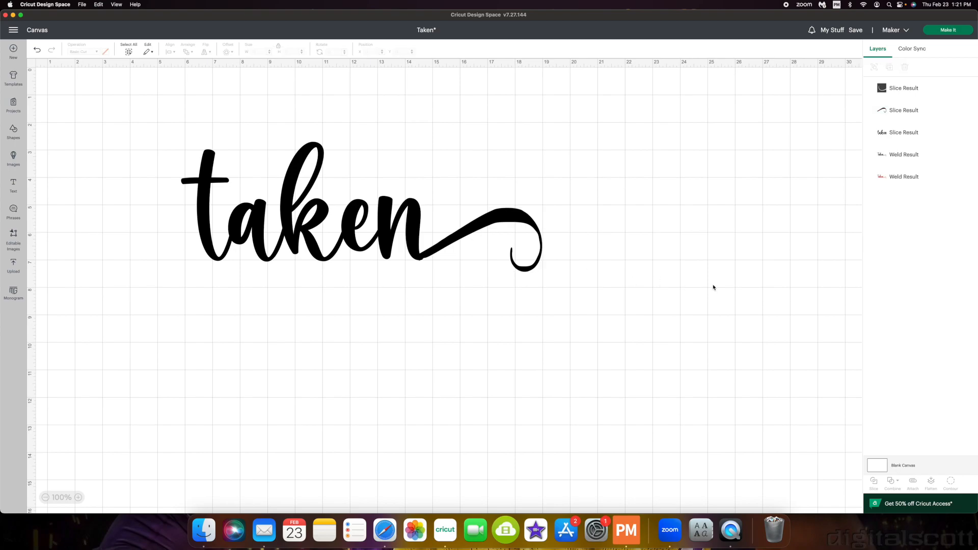
{"action": "left_click", "coordinate": [522, 220]}
{"action": "left_click_drag", "start_coordinate": [547, 278], "coordinate": [546, 277]}
{"action": "left_click", "coordinate": [648, 291]}
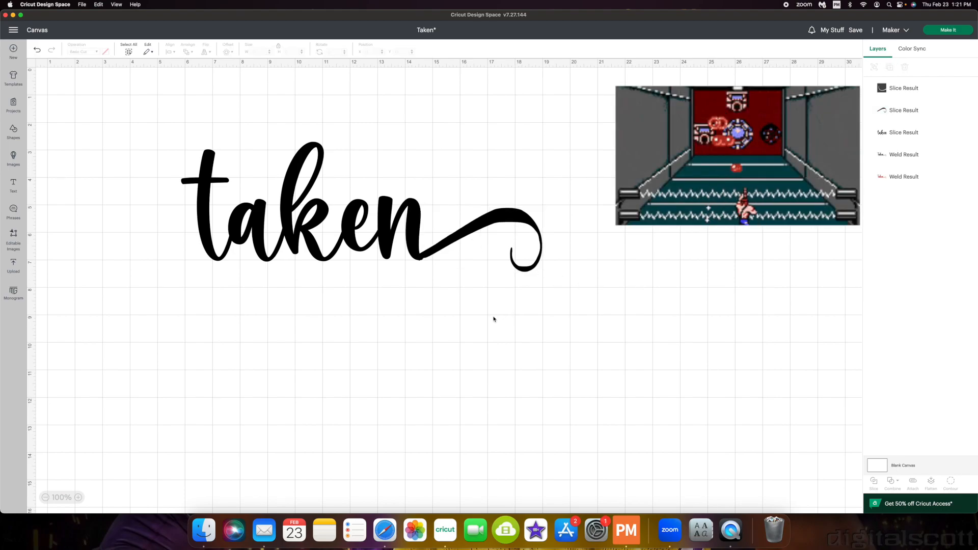
{"action": "left_click_drag", "start_coordinate": [552, 303], "coordinate": [177, 139]}
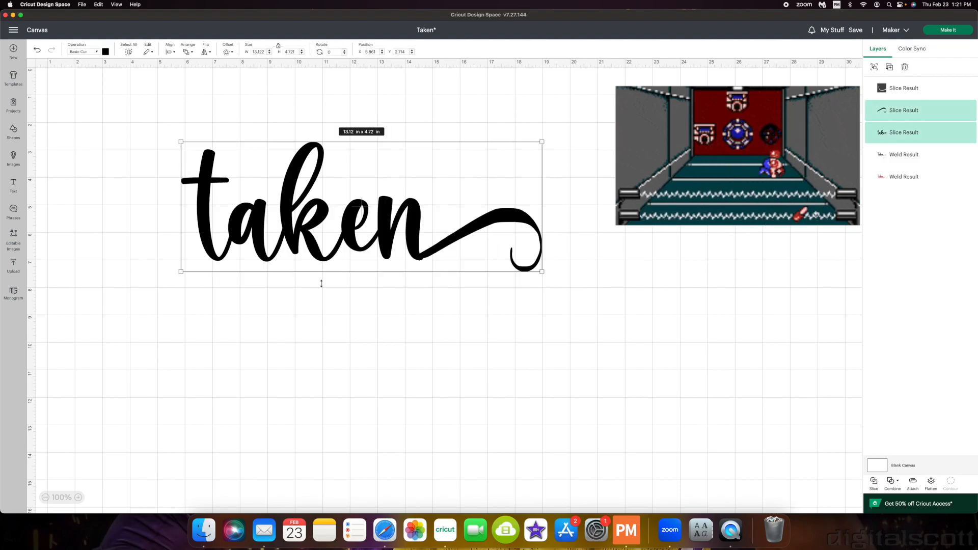
{"action": "left_click", "coordinate": [894, 483]}
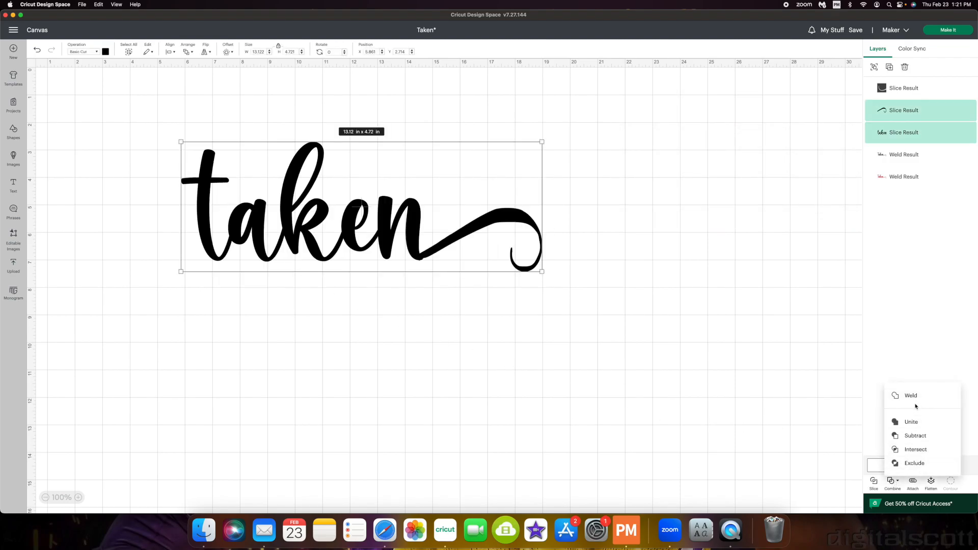
{"action": "left_click", "coordinate": [488, 305]}
{"action": "left_click", "coordinate": [622, 346]}
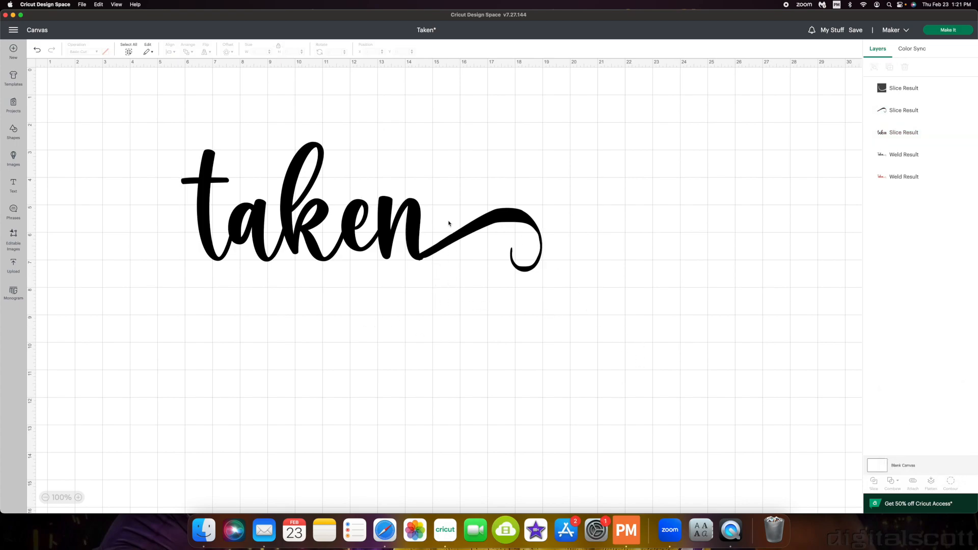
Step: Nudge the fancy line at the foot of the n to about x 14.54, y 5.10
{"action": "left_click", "coordinate": [467, 237]}
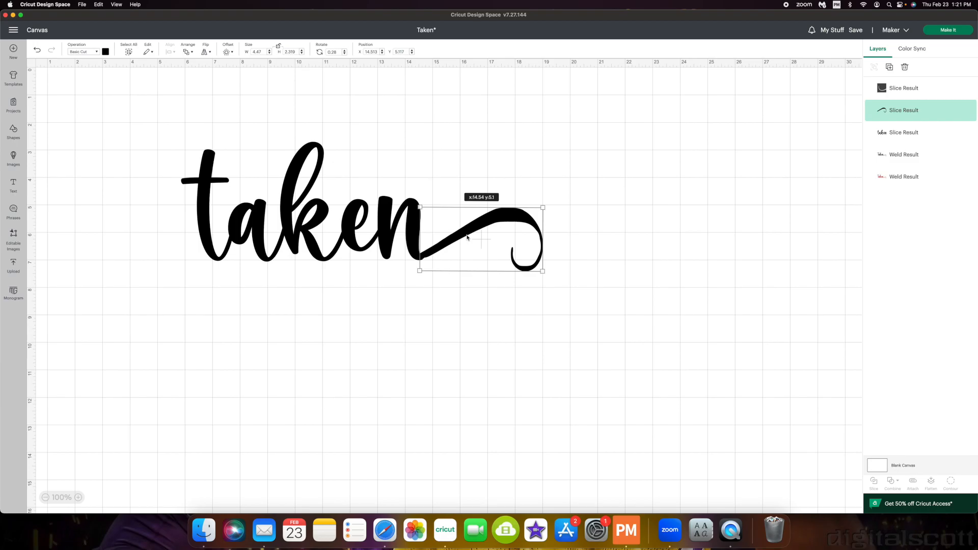
{"action": "left_click", "coordinate": [675, 249]}
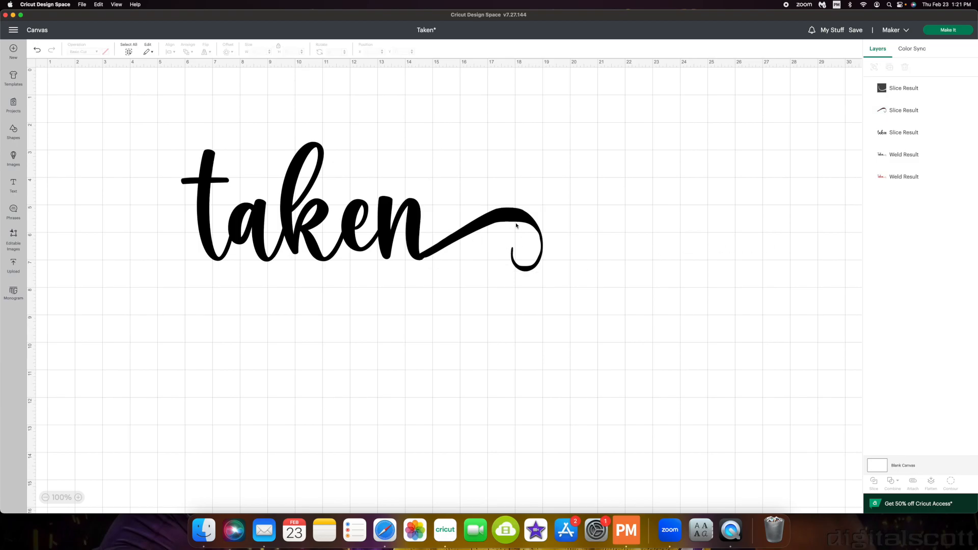
{"action": "scroll", "coordinate": [502, 222], "scroll_direction": "right", "scroll_amount": 1}
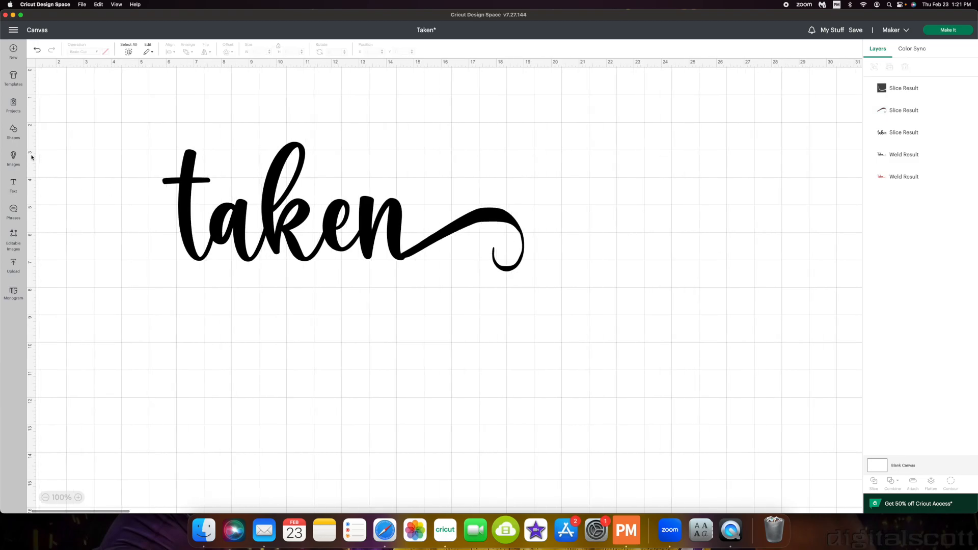
{"action": "scroll", "coordinate": [30, 157], "scroll_direction": "left", "scroll_amount": 1}
Step: Add an oval, place it near the tail's curl and shrink it to about 2.15 by 1.52 in
{"action": "left_click", "coordinate": [13, 132]}
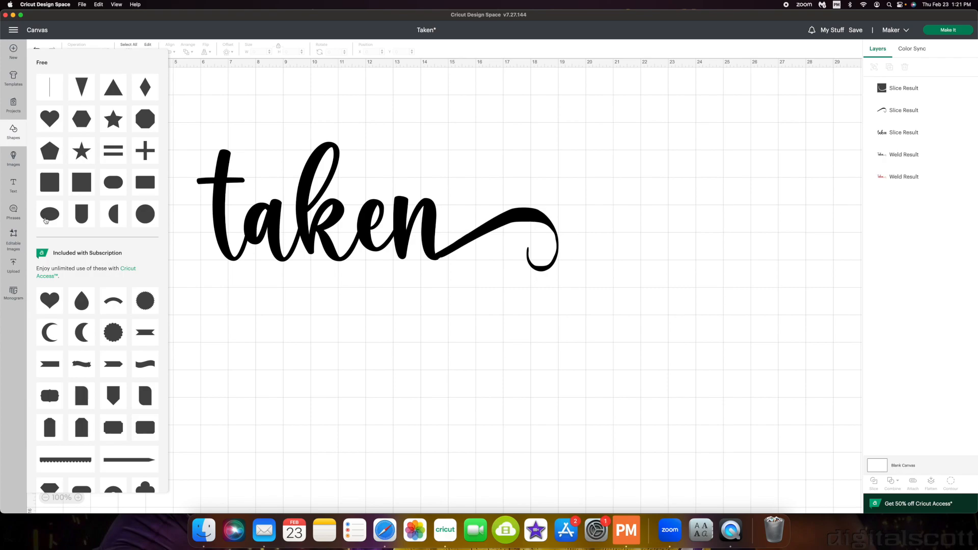
{"action": "left_click", "coordinate": [44, 221]}
{"action": "left_click_drag", "start_coordinate": [64, 107], "coordinate": [499, 267]}
{"action": "left_click_drag", "start_coordinate": [548, 287], "coordinate": [538, 275]}
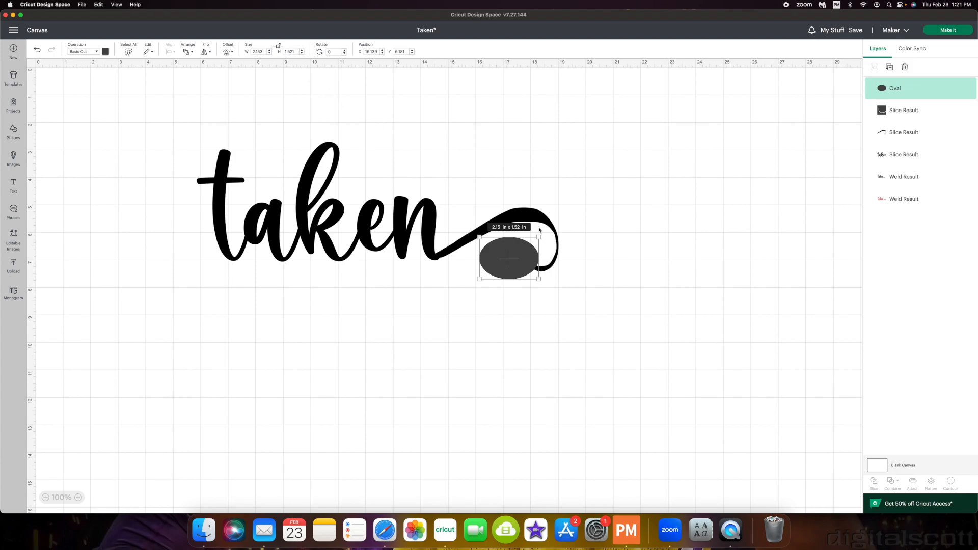
Step: Flatten the oval to about 1.85 by 0.9 in and fit its upper edge against the underside of the tail's arch
{"action": "left_click_drag", "start_coordinate": [540, 279], "coordinate": [545, 245]}
{"action": "left_click_drag", "start_coordinate": [534, 240], "coordinate": [542, 243]}
{"action": "left_click", "coordinate": [575, 265]}
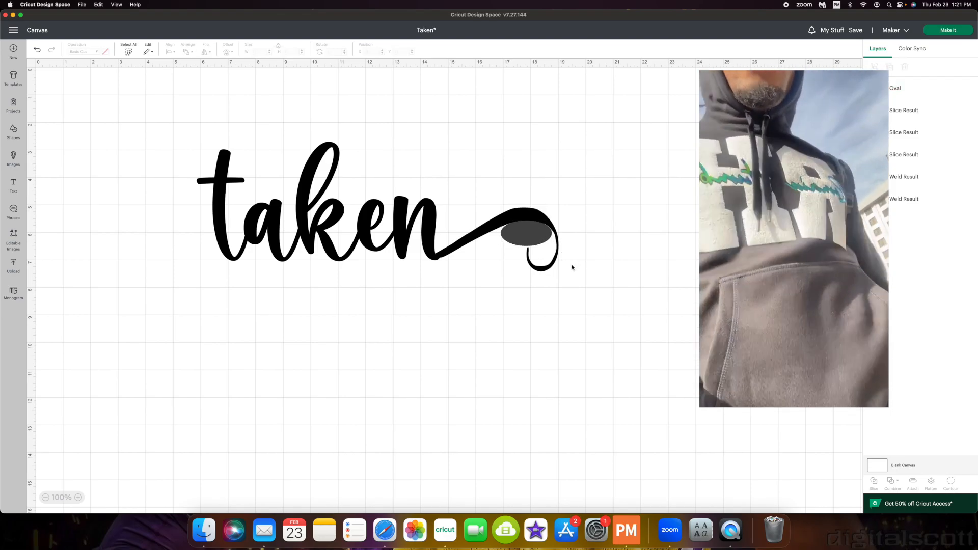
{"action": "left_click", "coordinate": [533, 243]}
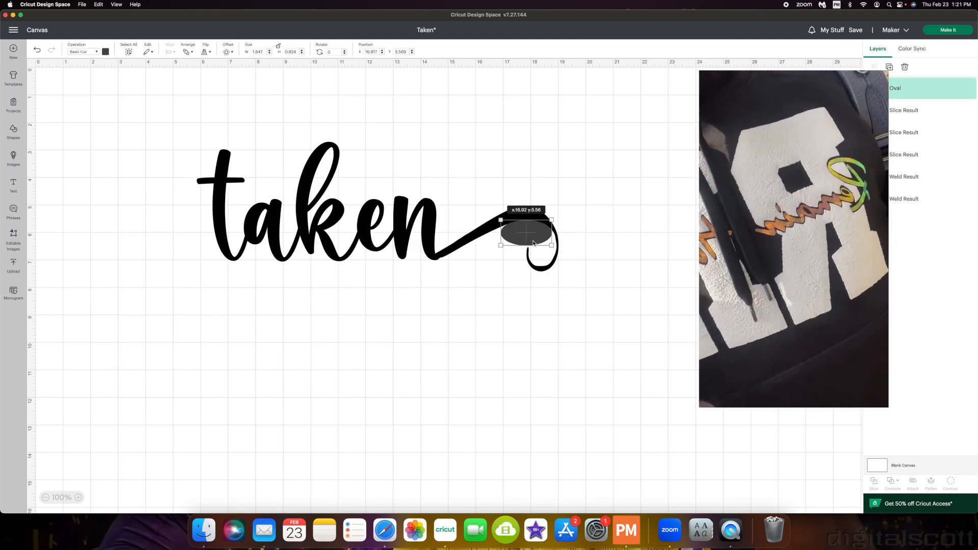
{"action": "left_click_drag", "start_coordinate": [533, 243], "coordinate": [532, 244]}
Step: Slice the fancy line with the oval, move the oval aside and delete the two thin cut-off slivers
{"action": "left_click_drag", "start_coordinate": [559, 297], "coordinate": [469, 246]}
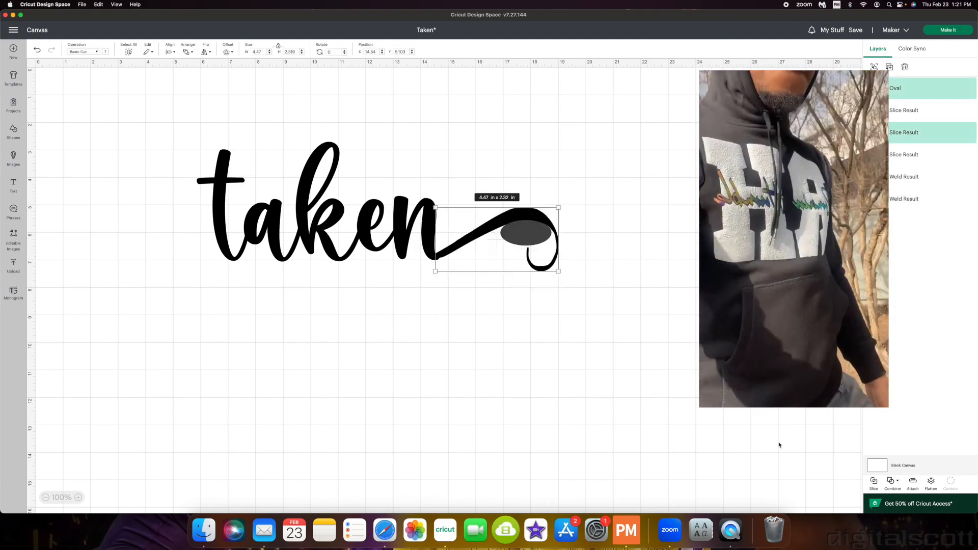
{"action": "left_click", "coordinate": [874, 482]}
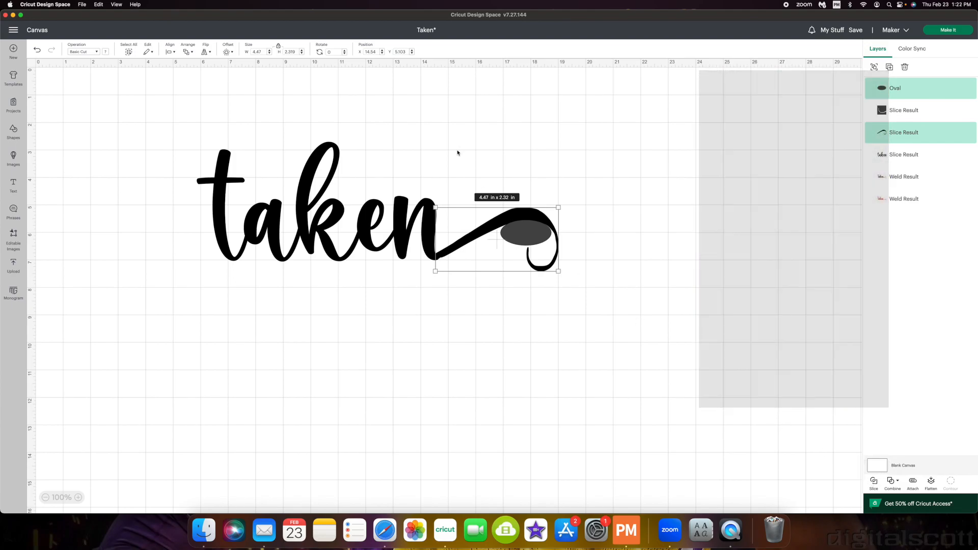
{"action": "left_click", "coordinate": [456, 151]}
{"action": "left_click_drag", "start_coordinate": [513, 222], "coordinate": [486, 265]}
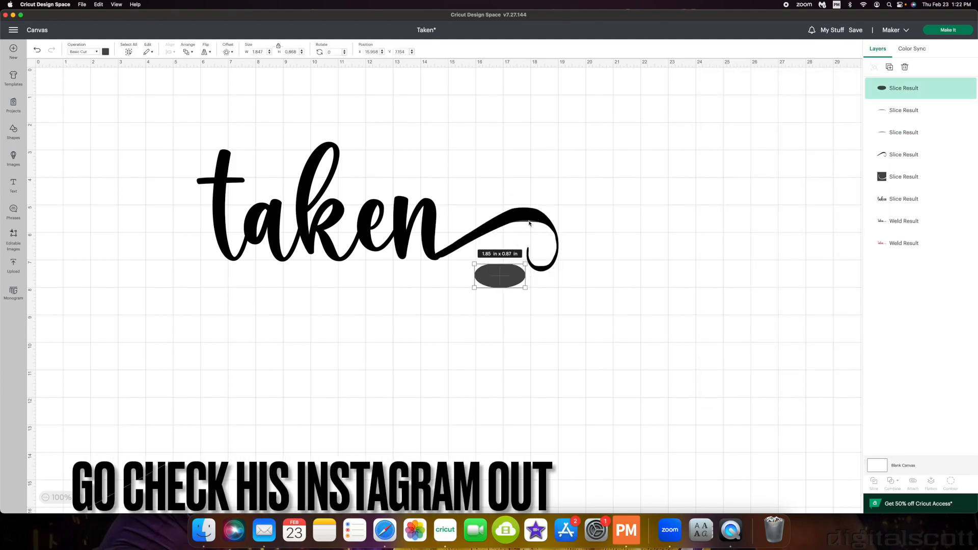
{"action": "left_click_drag", "start_coordinate": [531, 227], "coordinate": [469, 306]}
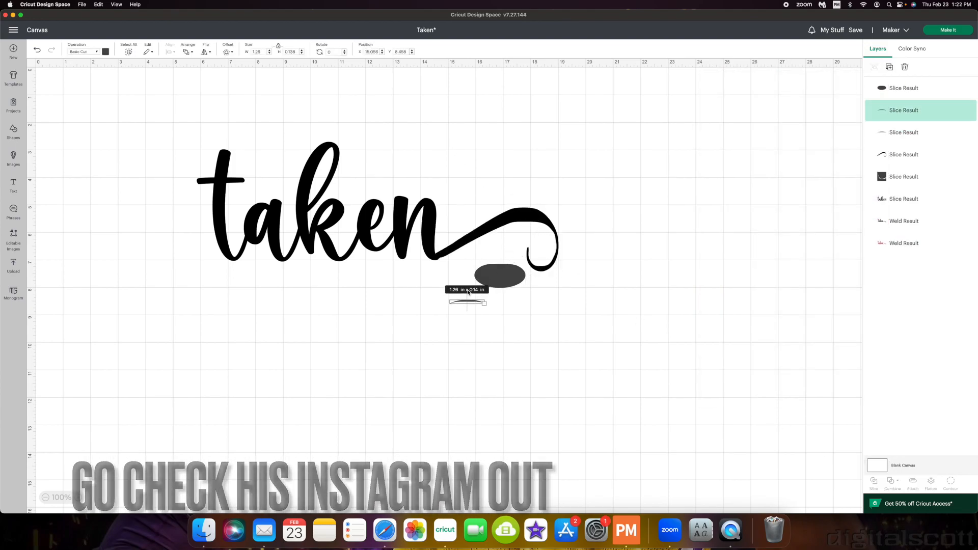
{"action": "key", "text": "Delete"}
{"action": "left_click_drag", "start_coordinate": [525, 224], "coordinate": [432, 308]}
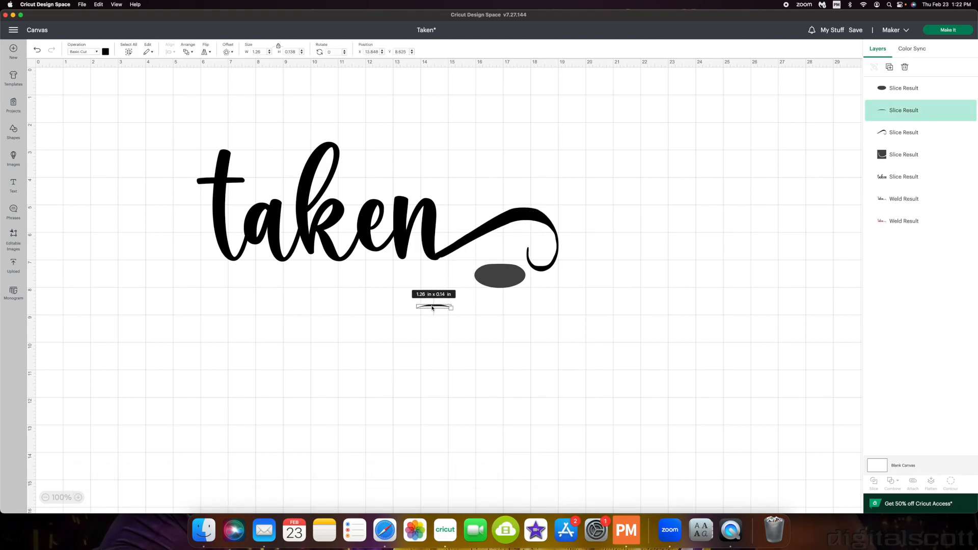
{"action": "key", "text": "Delete"}
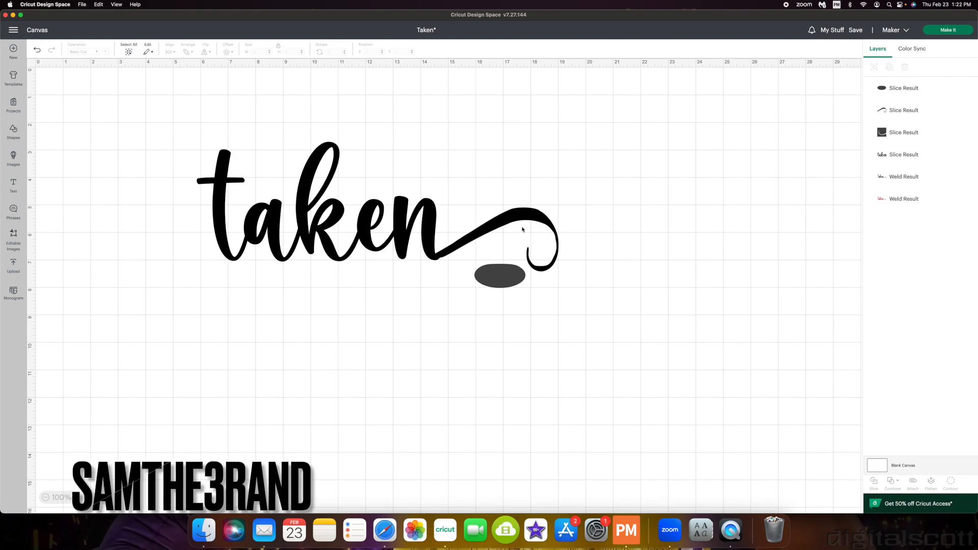
Step: Move the leftover oval well below the word, to about x 11.64, y 9.99
{"action": "mouse_move", "coordinate": [516, 225]}
{"action": "left_mouse_down"}
{"action": "mouse_move", "coordinate": [494, 231]}
{"action": "mouse_move", "coordinate": [527, 220]}
{"action": "mouse_move", "coordinate": [512, 222]}
{"action": "left_mouse_up"}
{"action": "left_click", "coordinate": [632, 227]}
{"action": "left_click_drag", "start_coordinate": [508, 276], "coordinate": [389, 353]}
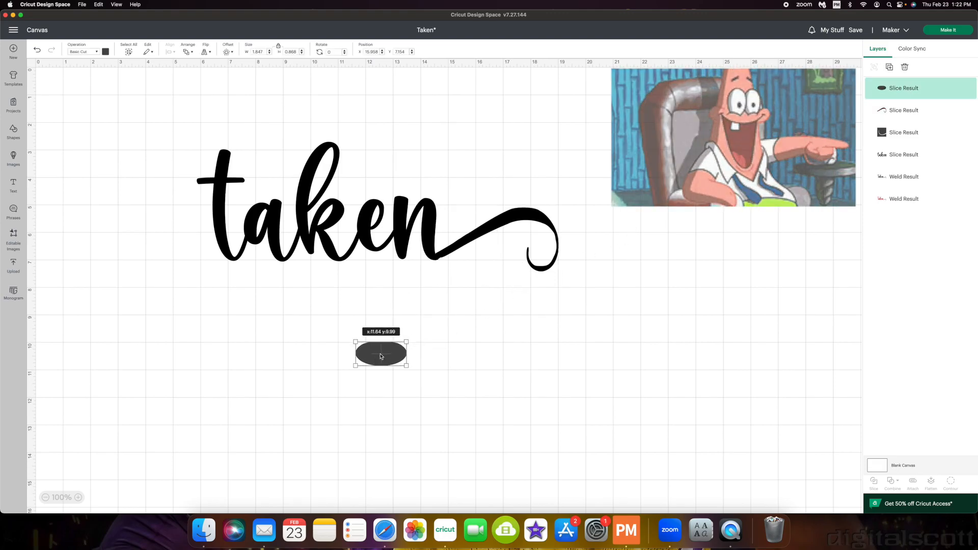
Step: Fine-tune the fancy line's position with small nudges so its thin end meets the foot of the n smoothly
{"action": "left_click", "coordinate": [525, 214]}
{"action": "left_click_drag", "start_coordinate": [525, 214], "coordinate": [525, 208]}
{"action": "left_click", "coordinate": [575, 212]}
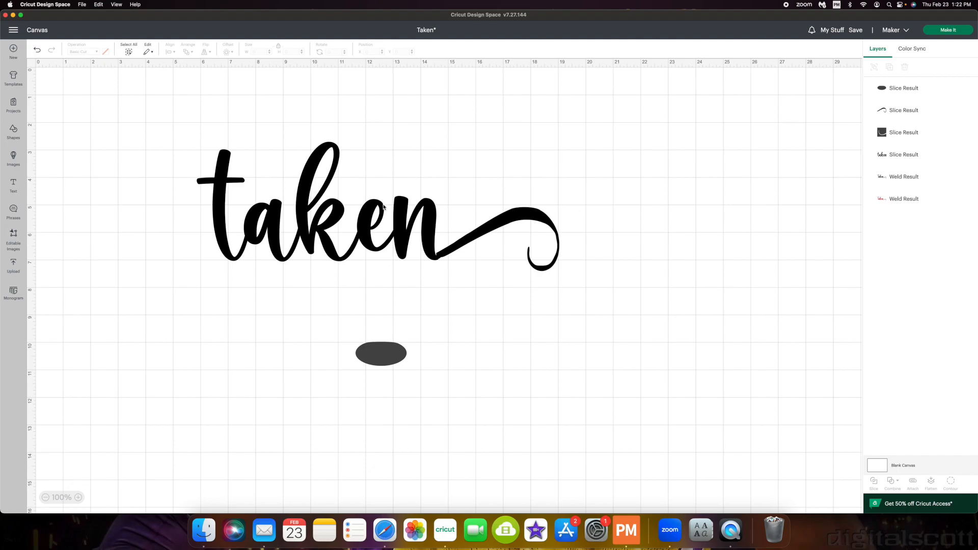
{"action": "left_click_drag", "start_coordinate": [479, 234], "coordinate": [476, 234]}
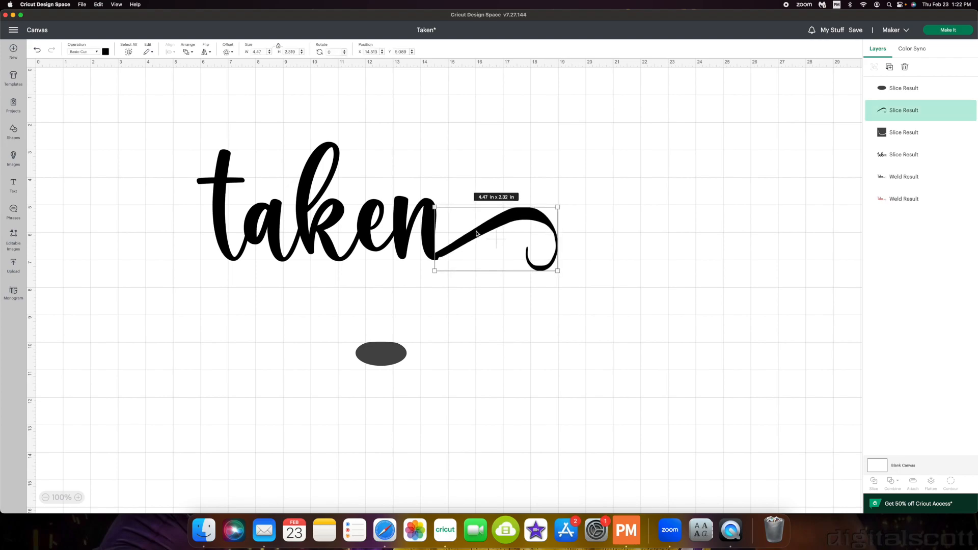
{"action": "left_click_drag", "start_coordinate": [476, 234], "coordinate": [479, 236]}
{"action": "left_click", "coordinate": [584, 221]}
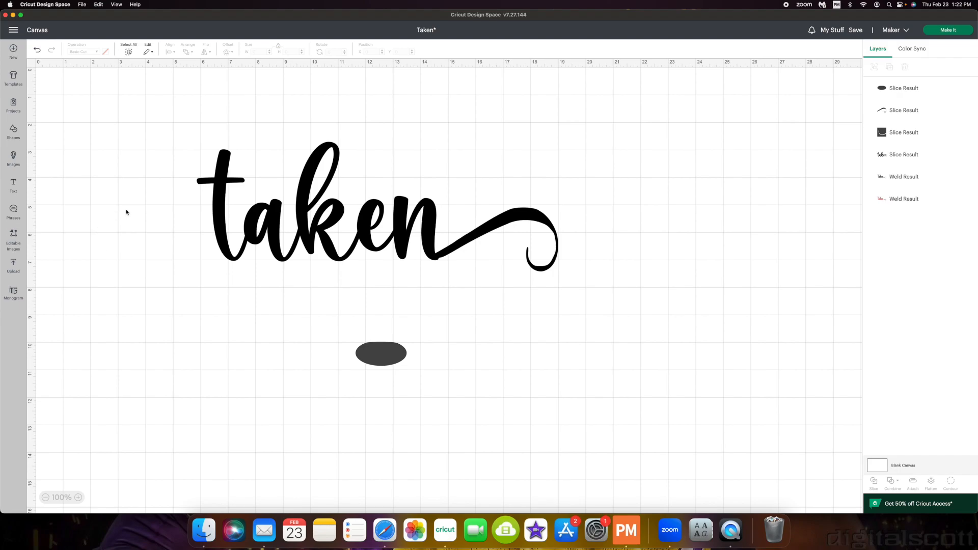
{"action": "left_click_drag", "start_coordinate": [479, 236], "coordinate": [478, 237]}
{"action": "left_click", "coordinate": [596, 242]}
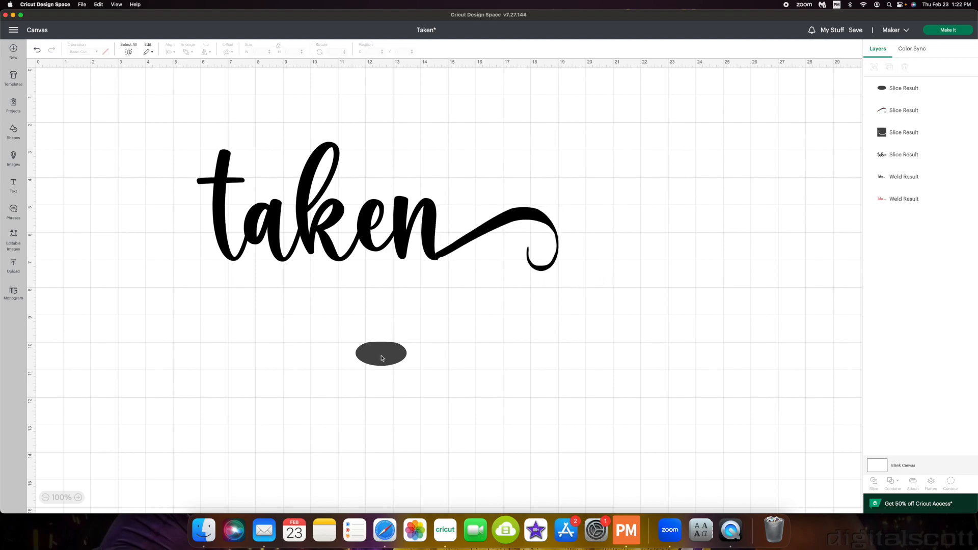
Step: Delete the leftover oval below the word and nudge the fancy line against the foot of the n
{"action": "left_click_drag", "start_coordinate": [382, 358], "coordinate": [375, 385]}
{"action": "key", "text": "Delete"}
{"action": "mouse_move", "coordinate": [514, 268]}
{"action": "left_mouse_down"}
{"action": "mouse_move", "coordinate": [276, 239]}
{"action": "mouse_move", "coordinate": [513, 264]}
{"action": "left_mouse_up"}
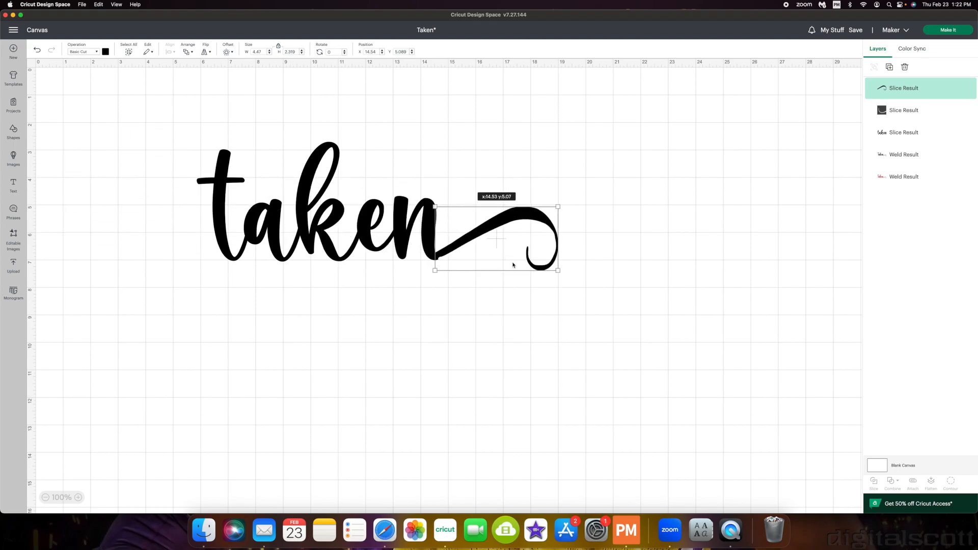
{"action": "left_click", "coordinate": [598, 269]}
{"action": "left_click_drag", "start_coordinate": [481, 236], "coordinate": [480, 237]}
{"action": "left_click", "coordinate": [613, 250]}
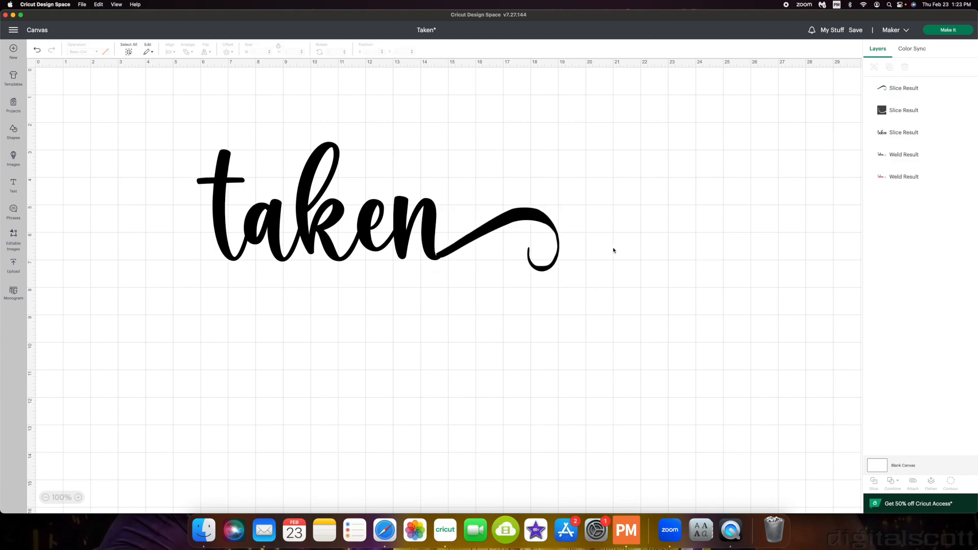
Step: Rotate the fancy line slightly counter-clockwise, to about 357.24°, and reseat its thin end on the foot of the n
{"action": "left_click", "coordinate": [558, 248]}
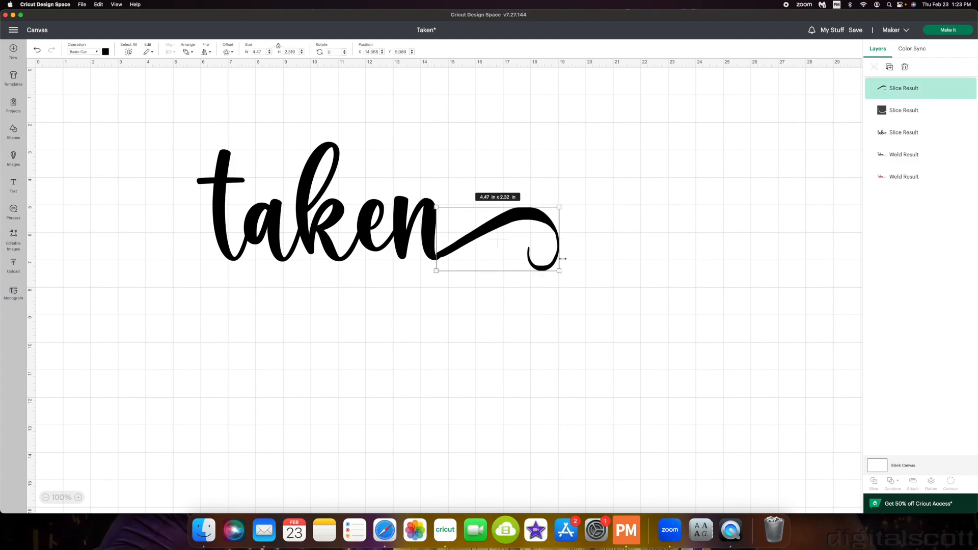
{"action": "left_click_drag", "start_coordinate": [565, 275], "coordinate": [564, 271]}
{"action": "left_click_drag", "start_coordinate": [500, 234], "coordinate": [494, 233]}
{"action": "left_click", "coordinate": [608, 272]}
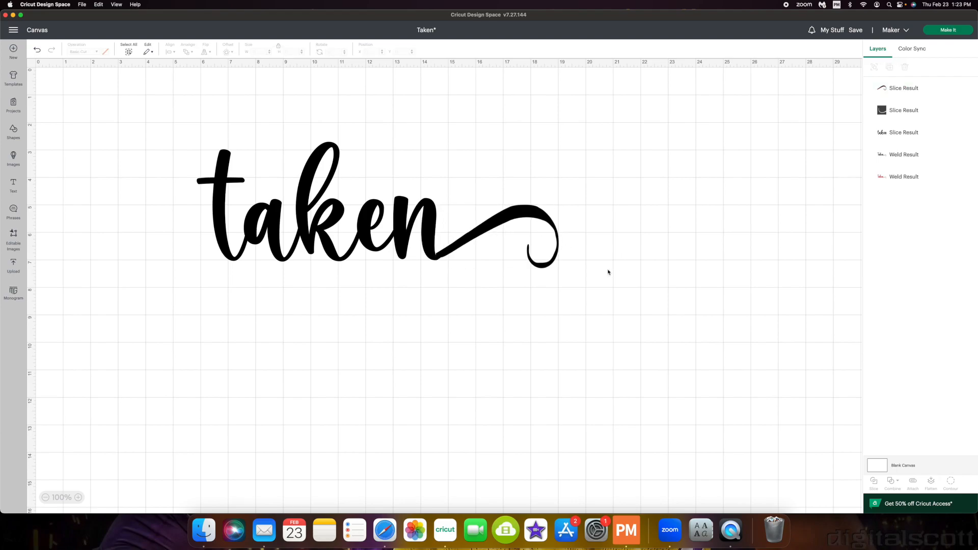
{"action": "left_click", "coordinate": [554, 231]}
{"action": "left_click_drag", "start_coordinate": [562, 272], "coordinate": [502, 220]}
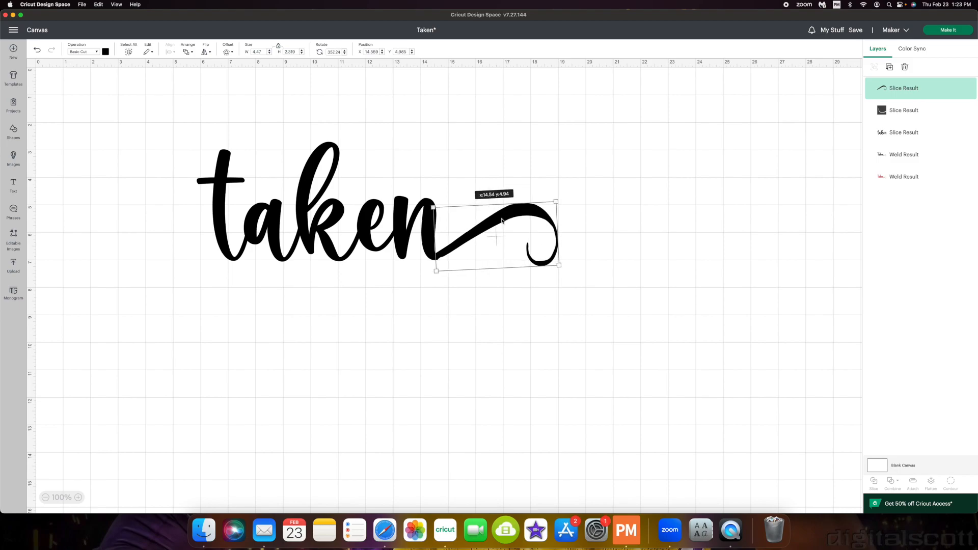
{"action": "left_click", "coordinate": [551, 299]}
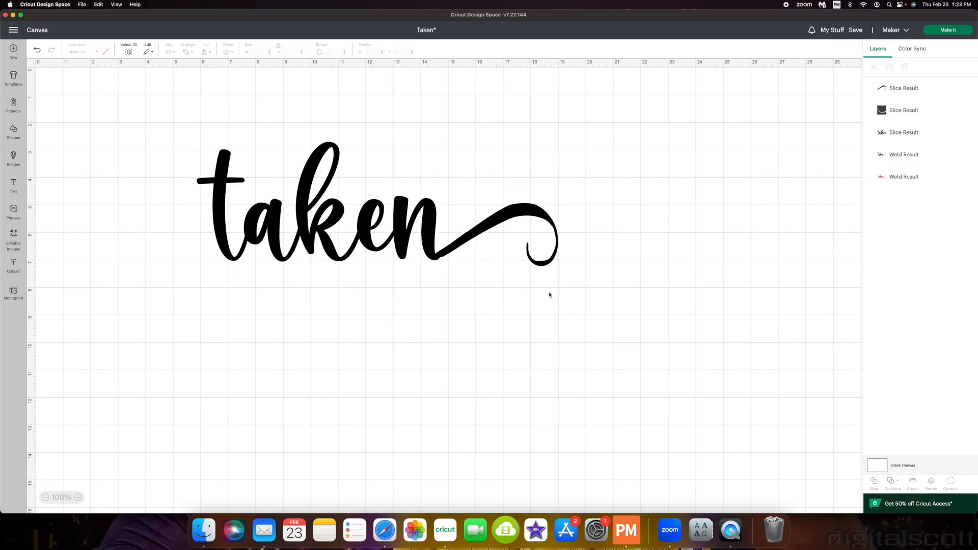
Step: Weld the fancy line and the word "taken" into one shape
{"action": "left_click_drag", "start_coordinate": [544, 307], "coordinate": [217, 168]}
{"action": "left_click", "coordinate": [891, 482]}
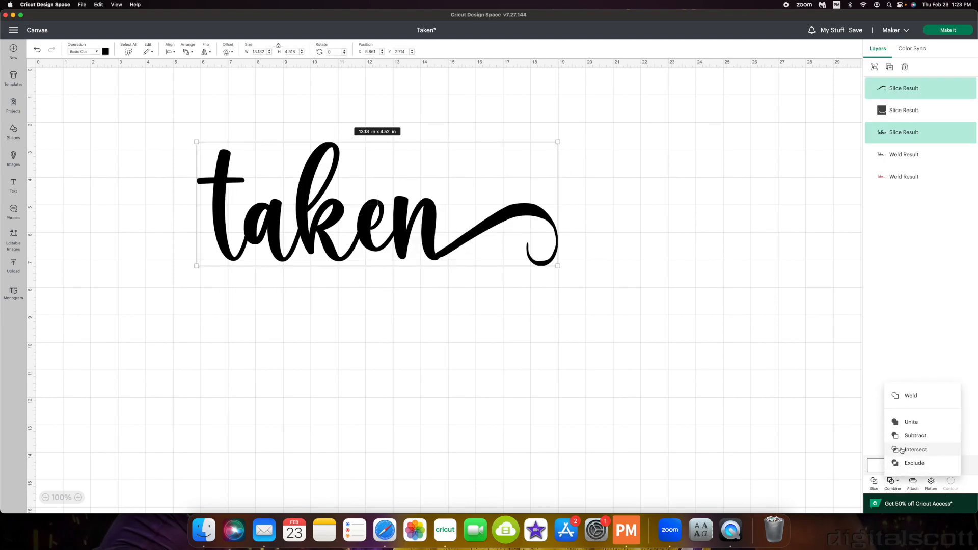
{"action": "left_click", "coordinate": [912, 399]}
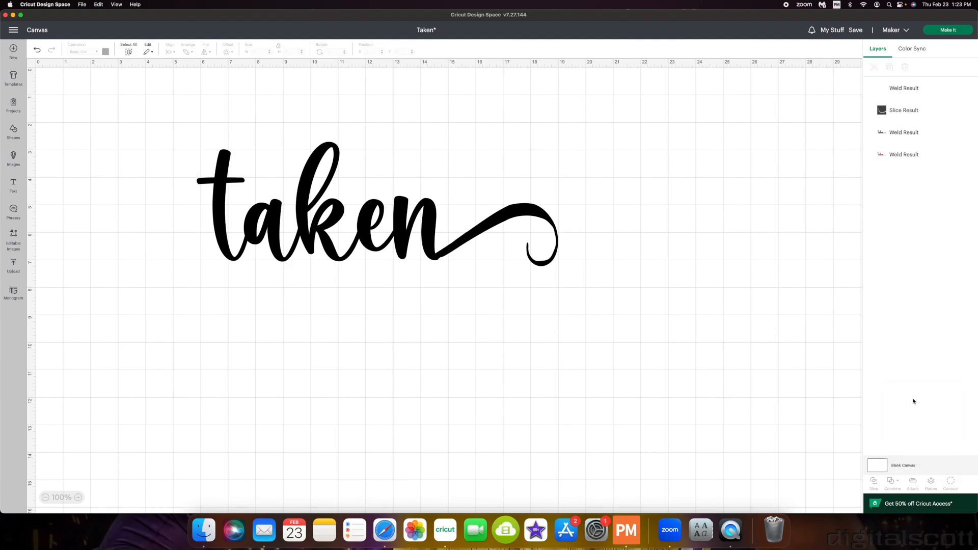
Step: Enlarge the welded word to about 15.15 by 5.21 in and position it at about x 3.03, y 2.10
{"action": "left_click_drag", "start_coordinate": [410, 225], "coordinate": [337, 247]}
{"action": "left_click", "coordinate": [593, 298]}
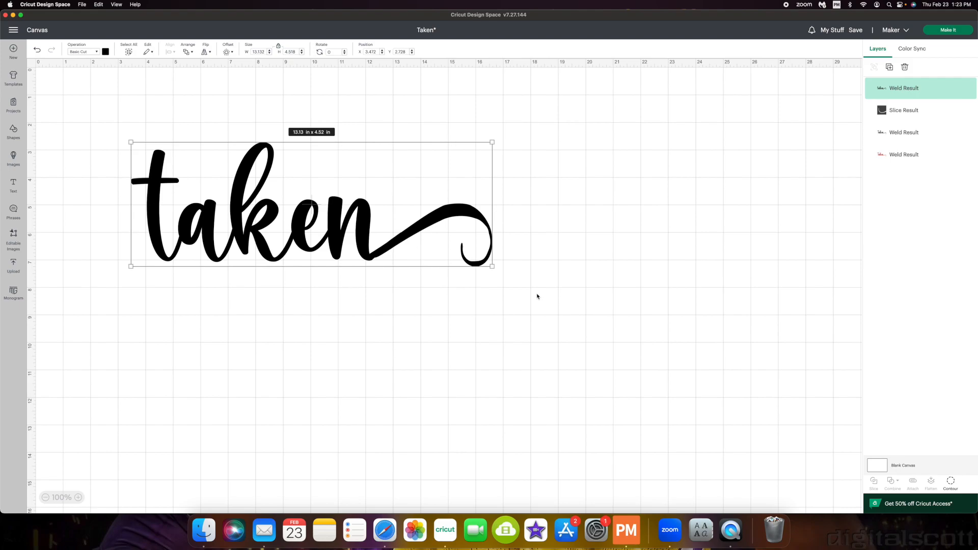
{"action": "mouse_move", "coordinate": [349, 251]}
{"action": "left_mouse_down"}
{"action": "mouse_move", "coordinate": [384, 262]}
{"action": "mouse_move", "coordinate": [290, 245]}
{"action": "mouse_move", "coordinate": [354, 253]}
{"action": "left_mouse_up"}
{"action": "left_click", "coordinate": [530, 312]}
{"action": "left_click", "coordinate": [504, 274]}
{"action": "left_click_drag", "start_coordinate": [504, 274], "coordinate": [552, 287]}
{"action": "left_click_drag", "start_coordinate": [394, 267], "coordinate": [203, 174]}
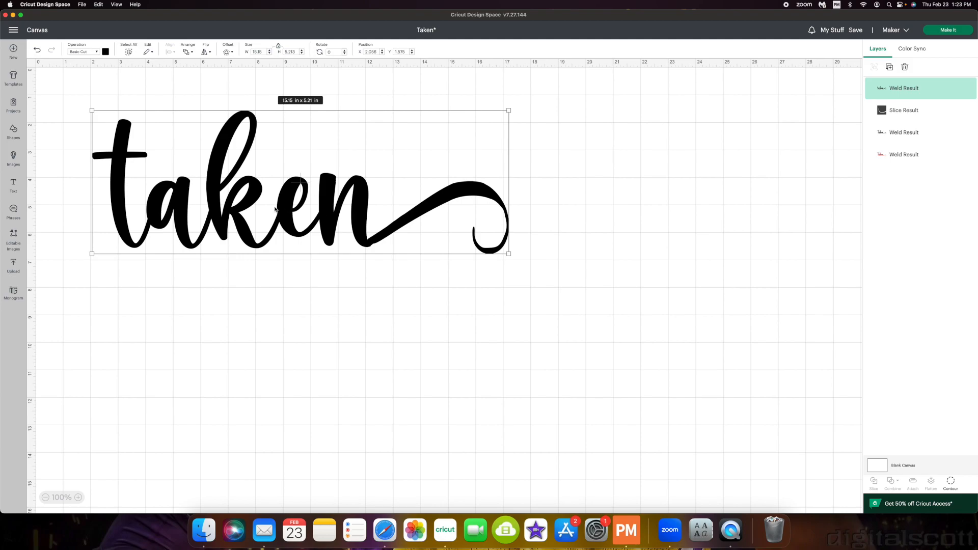
{"action": "left_click_drag", "start_coordinate": [325, 211], "coordinate": [352, 225]}
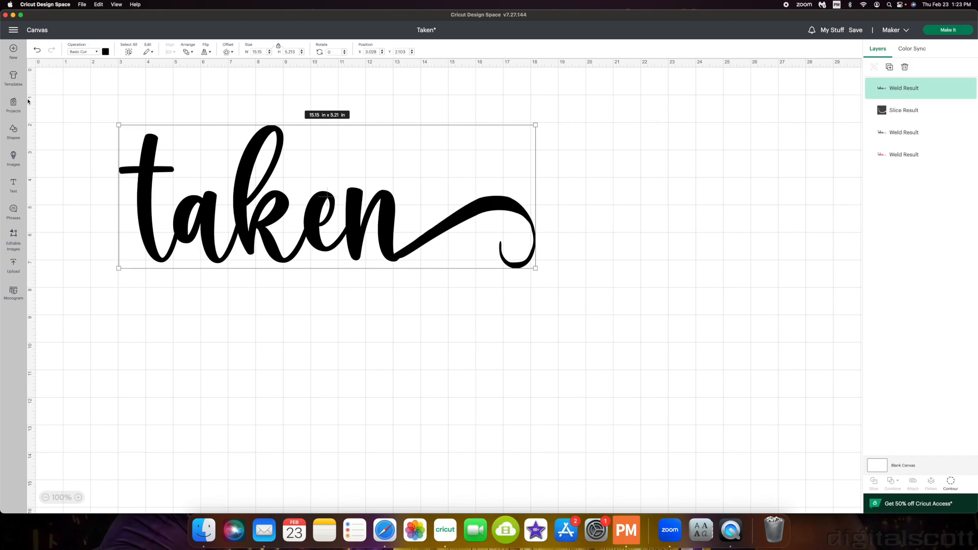
Step: Add a text object with the letter "K" in the Bravely font and color it black
{"action": "left_click", "coordinate": [15, 191]}
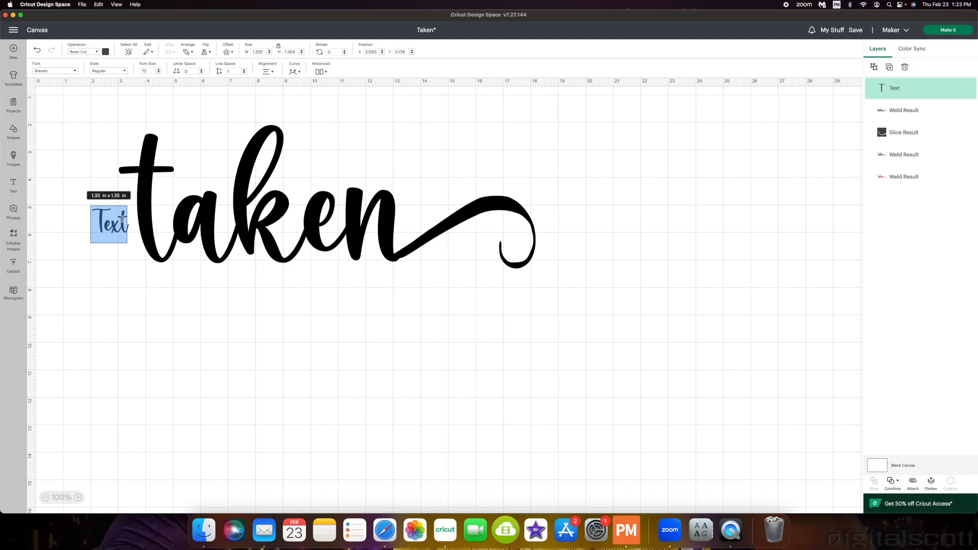
{"action": "type", "text": "K"}
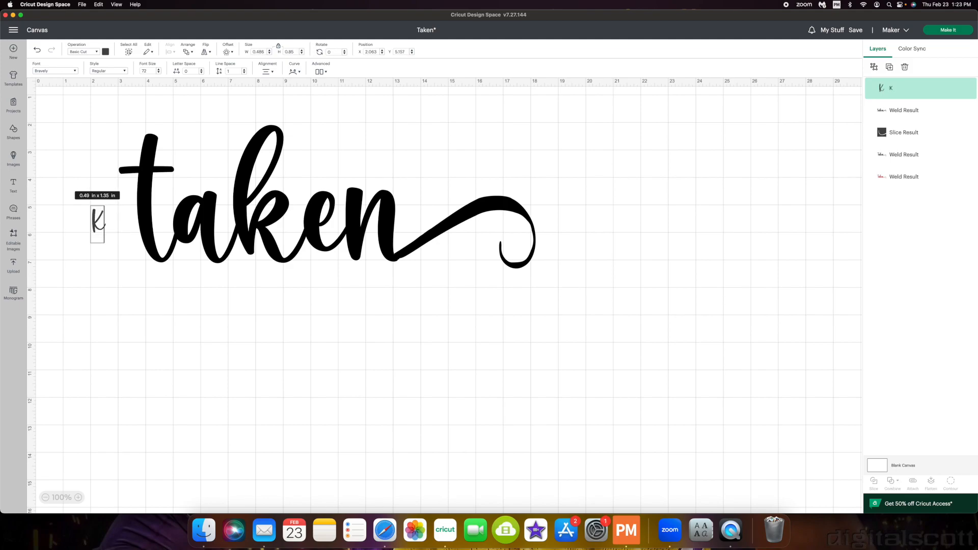
{"action": "left_click", "coordinate": [106, 52]}
{"action": "left_click", "coordinate": [123, 84]}
{"action": "left_click", "coordinate": [204, 121]}
Step: Enlarge the K to about 2.13 by 3.71 in and space it left of the word, moving the word to about x 6.08, y 1.63
{"action": "left_click", "coordinate": [103, 228]}
{"action": "left_click_drag", "start_coordinate": [106, 234], "coordinate": [154, 312]}
{"action": "left_click_drag", "start_coordinate": [100, 263], "coordinate": [61, 209]}
{"action": "left_click_drag", "start_coordinate": [200, 227], "coordinate": [285, 213]}
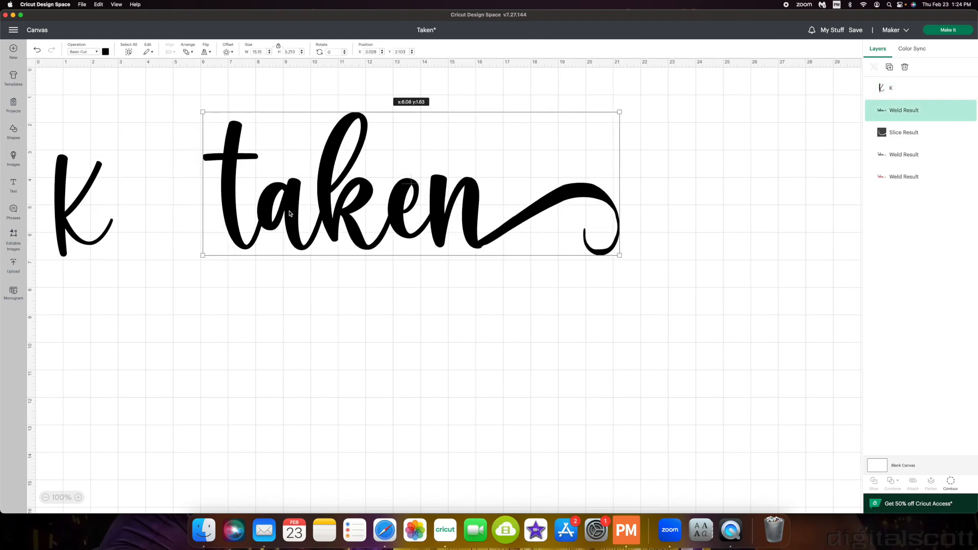
{"action": "left_click_drag", "start_coordinate": [85, 236], "coordinate": [135, 262]}
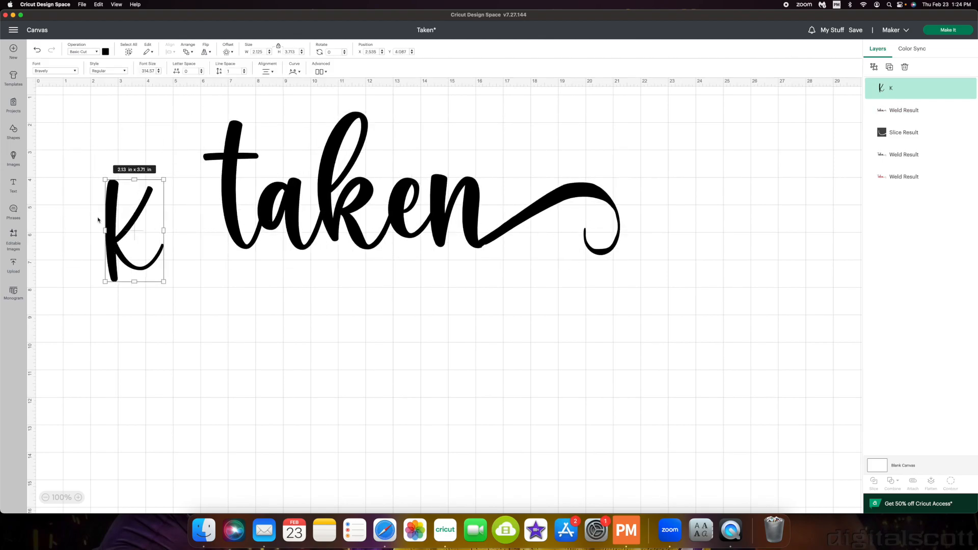
{"action": "left_click", "coordinate": [81, 252]}
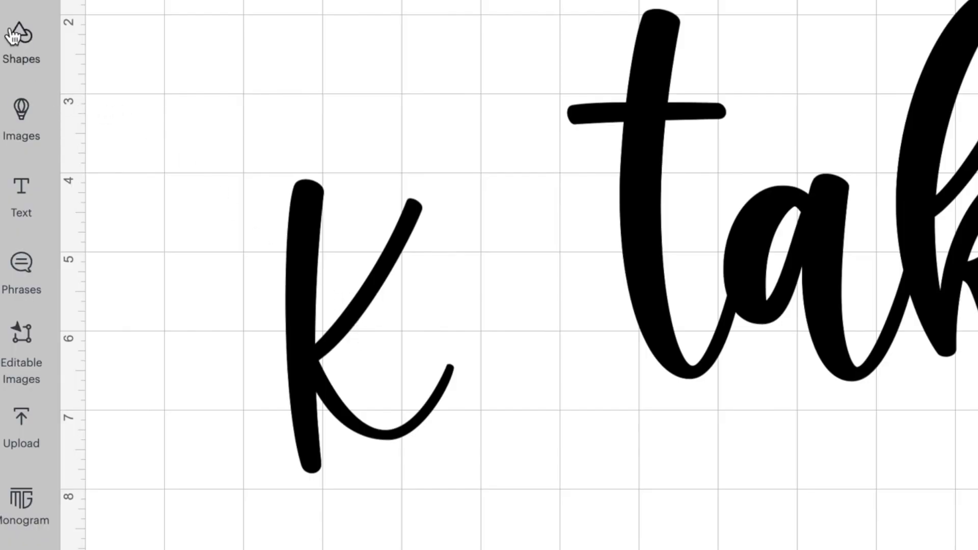
Step: Insert a 2 in square, fit it over the K's upper arm and slice the K with it
{"action": "left_click", "coordinate": [13, 130]}
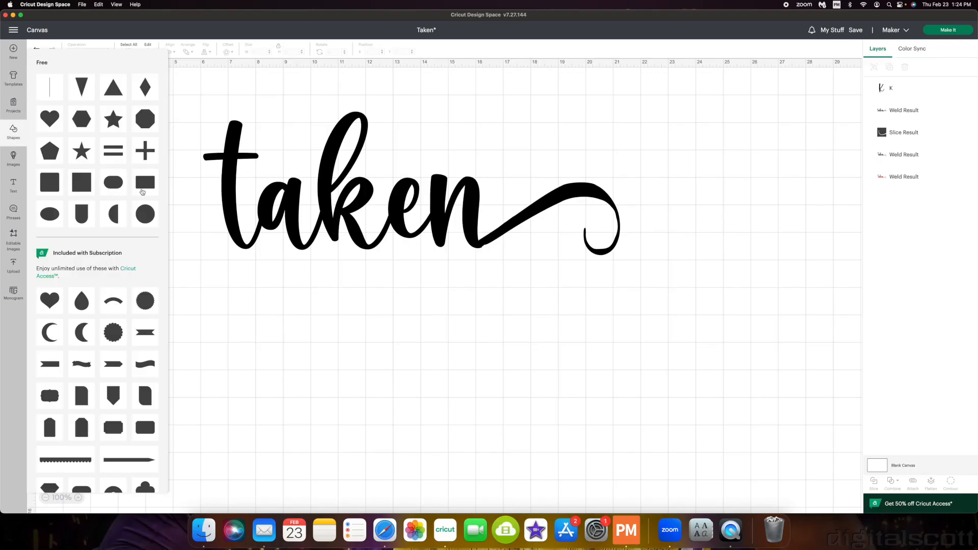
{"action": "left_click", "coordinate": [86, 189]}
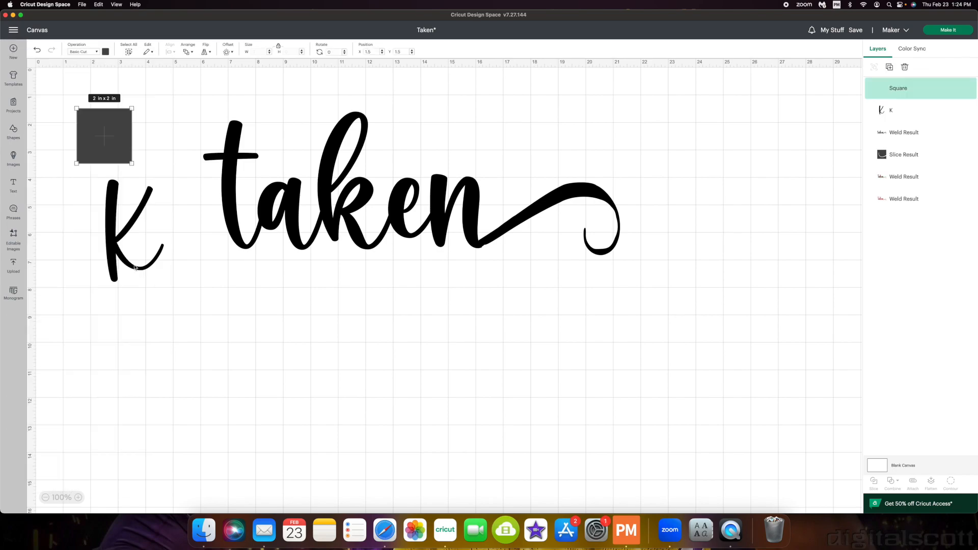
{"action": "mouse_move", "coordinate": [104, 109]}
{"action": "left_mouse_down"}
{"action": "mouse_move", "coordinate": [166, 191]}
{"action": "mouse_move", "coordinate": [152, 139]}
{"action": "mouse_move", "coordinate": [122, 108]}
{"action": "left_mouse_up"}
{"action": "left_click_drag", "start_coordinate": [123, 151], "coordinate": [138, 163]}
{"action": "left_click_drag", "start_coordinate": [153, 212], "coordinate": [151, 226]}
{"action": "left_click", "coordinate": [161, 295]}
{"action": "left_click_drag", "start_coordinate": [161, 294], "coordinate": [94, 177]}
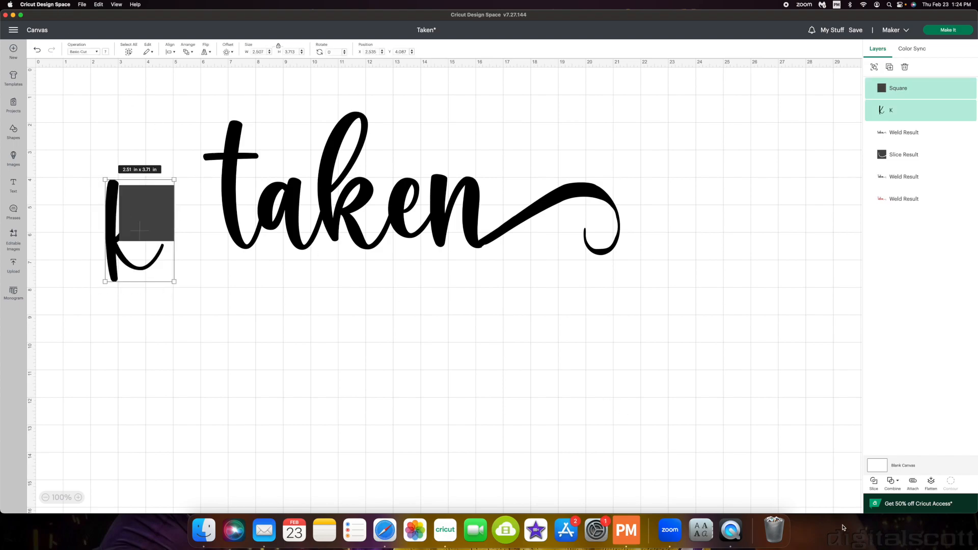
{"action": "left_click", "coordinate": [874, 481]}
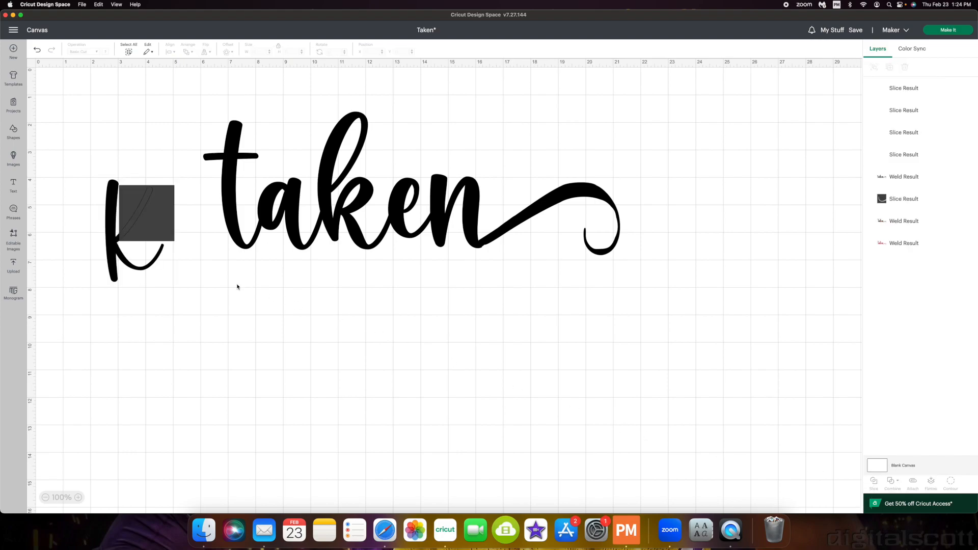
Step: Pull the slice results apart, moving the K's remainder, the cut square and the dark strip away from the black arm
{"action": "left_click_drag", "start_coordinate": [120, 250], "coordinate": [75, 303]}
{"action": "left_click_drag", "start_coordinate": [145, 214], "coordinate": [149, 282]}
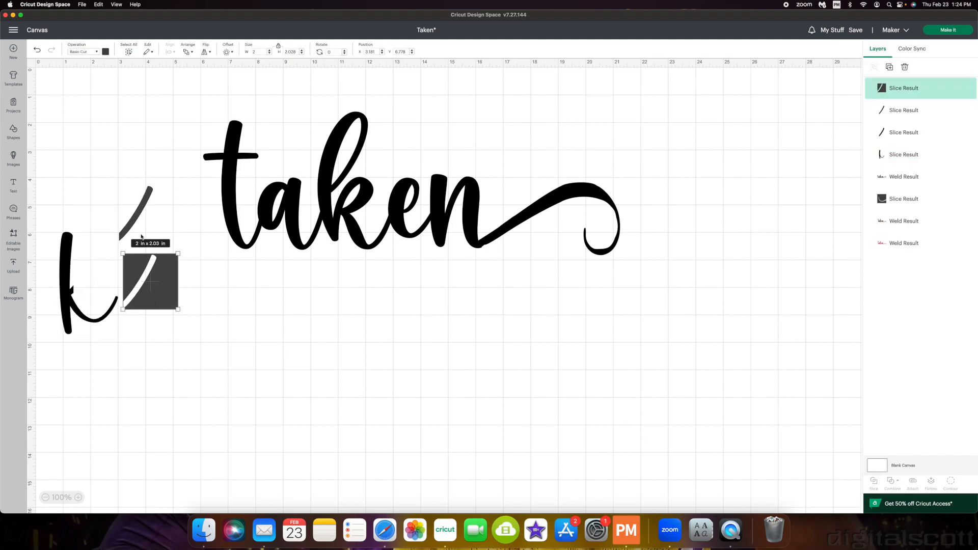
{"action": "left_click_drag", "start_coordinate": [129, 220], "coordinate": [205, 333]}
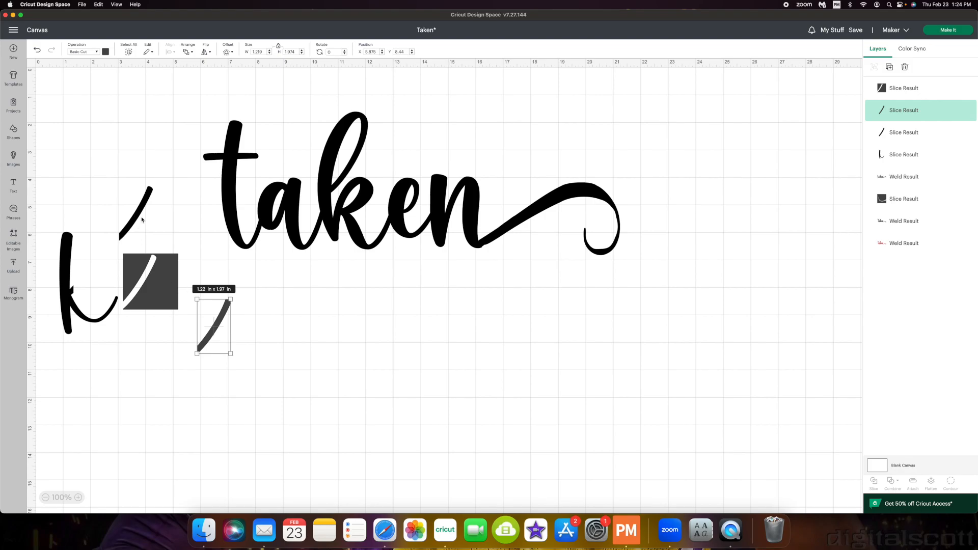
Step: Try the K's black upper arm as a lead-in stroke against the stem of the t
{"action": "left_click_drag", "start_coordinate": [141, 219], "coordinate": [209, 236]}
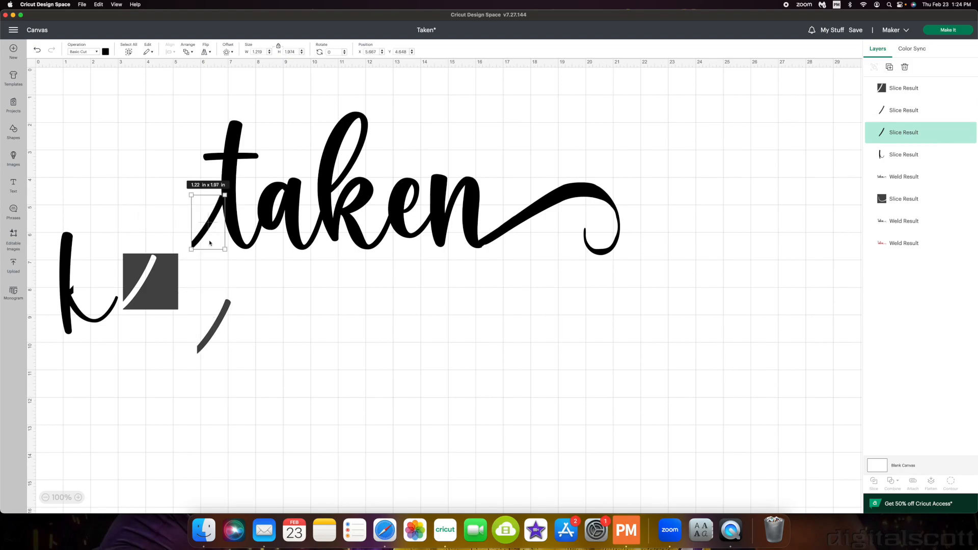
{"action": "left_click_drag", "start_coordinate": [164, 306], "coordinate": [134, 350]}
{"action": "left_click_drag", "start_coordinate": [210, 329], "coordinate": [183, 346]}
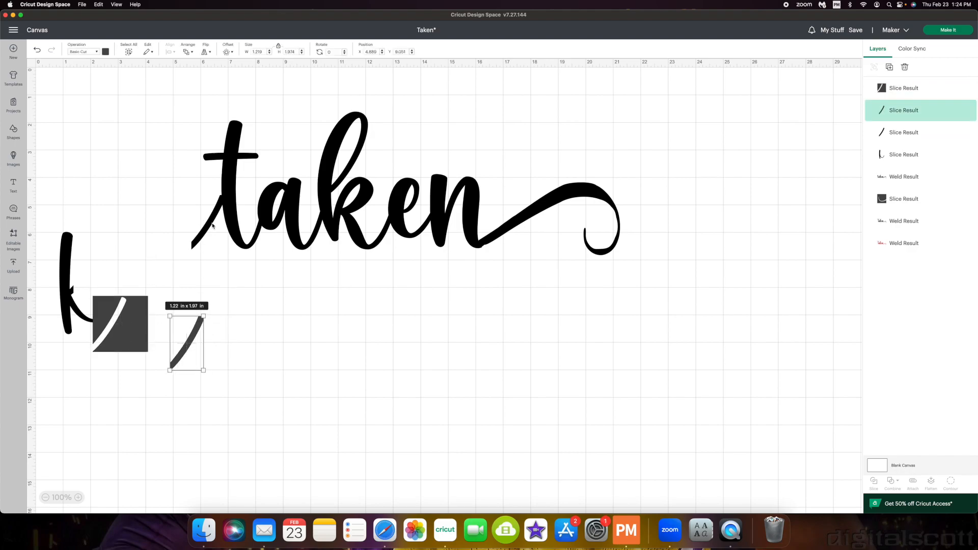
{"action": "left_click_drag", "start_coordinate": [211, 224], "coordinate": [215, 226]}
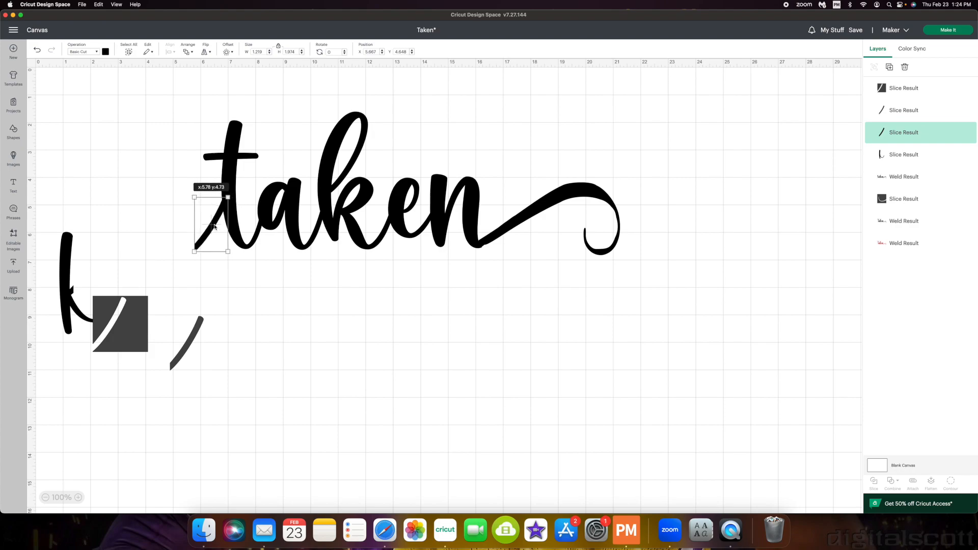
{"action": "left_click", "coordinate": [185, 246]}
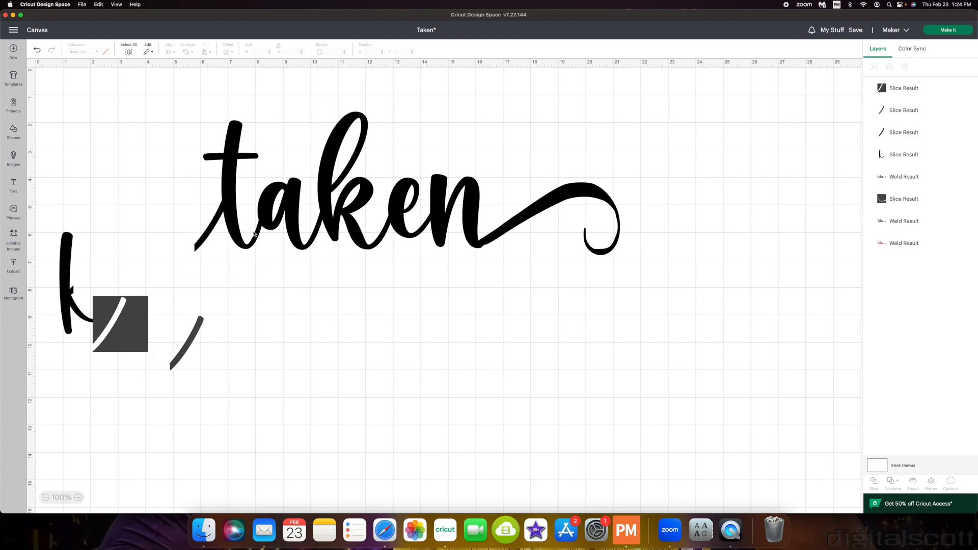
Step: Delete the dark strip and the cut square, and move the K's black upper arm off the t to below the word
{"action": "left_click", "coordinate": [197, 326]}
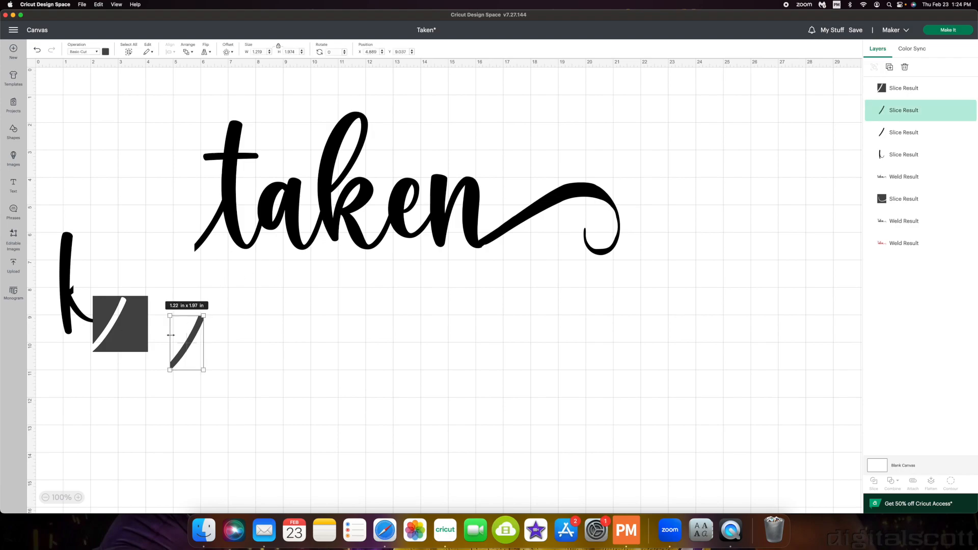
{"action": "key", "text": "Delete"}
{"action": "left_click", "coordinate": [107, 331]}
{"action": "key", "text": "Delete"}
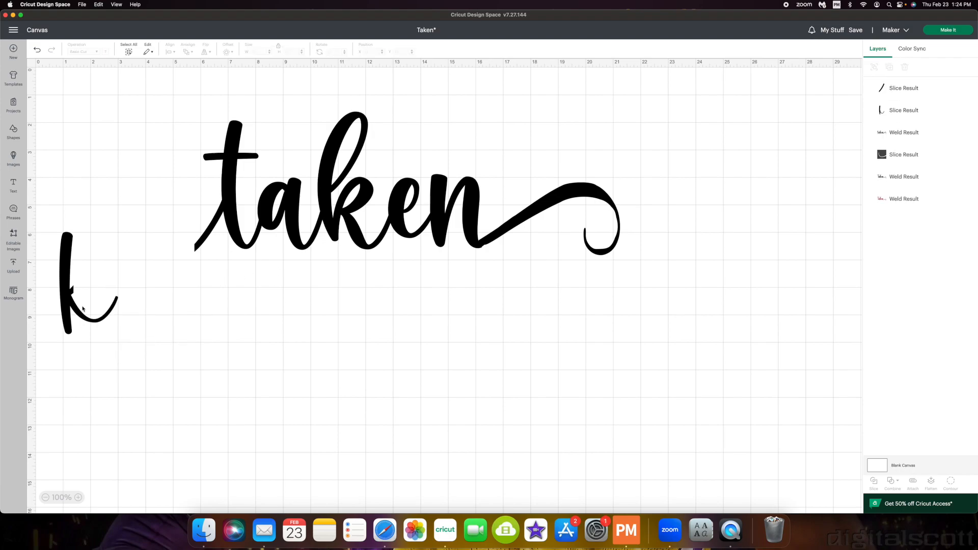
{"action": "left_click_drag", "start_coordinate": [201, 242], "coordinate": [235, 367]}
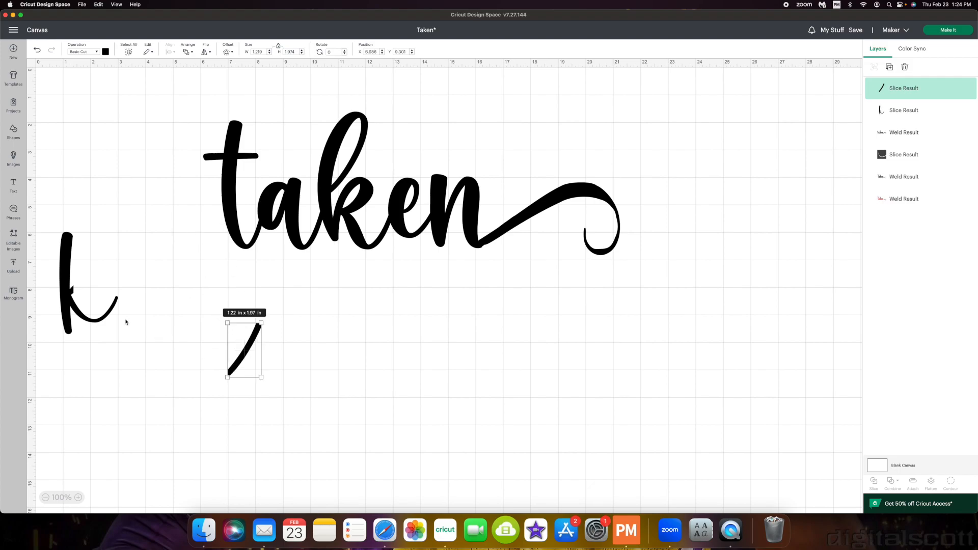
Step: Insert another 2 in square, place it over the K's curved lower leg and slice the K with it
{"action": "left_click", "coordinate": [13, 132]}
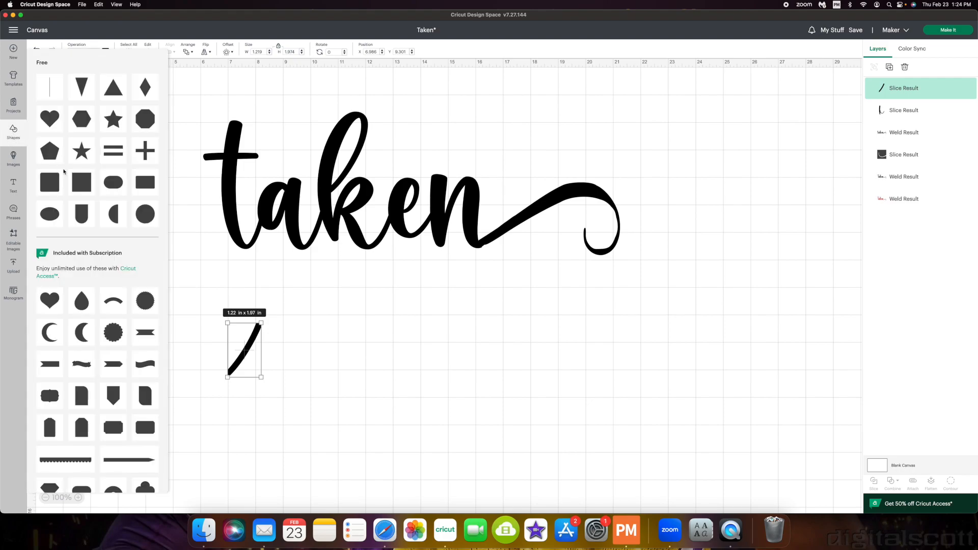
{"action": "left_click", "coordinate": [80, 189]}
{"action": "left_click_drag", "start_coordinate": [134, 160], "coordinate": [118, 322]}
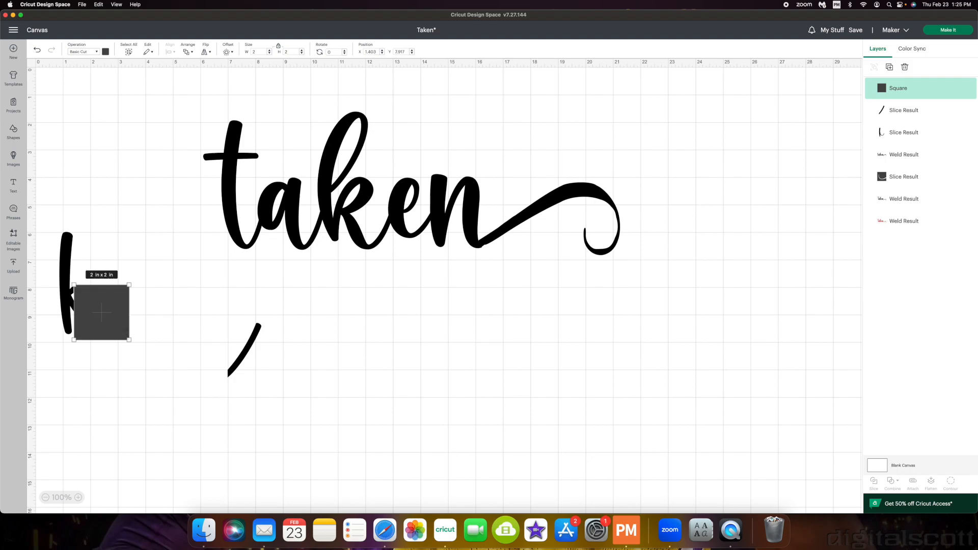
{"action": "left_click_drag", "start_coordinate": [144, 364], "coordinate": [92, 314]}
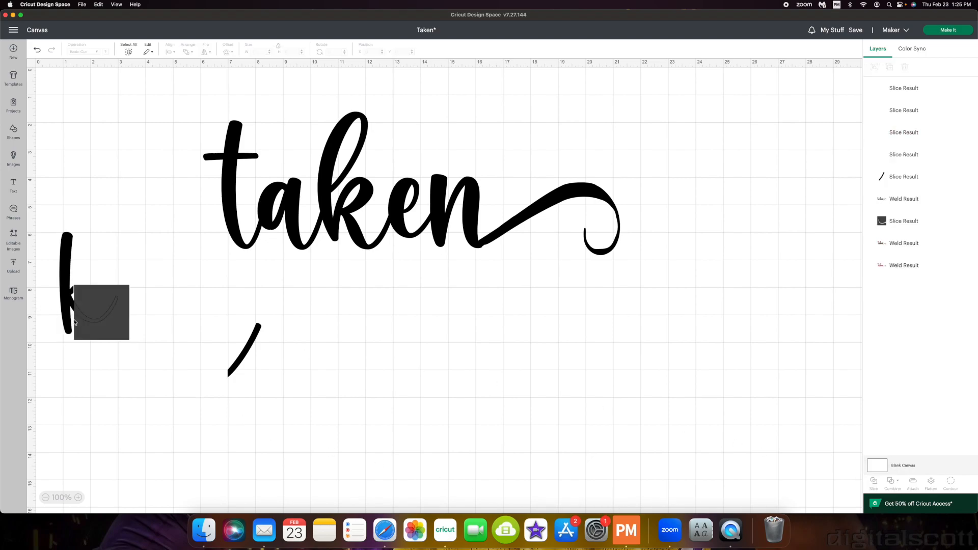
Step: Move the cut square and dark curve aside and place the K's black lower curve against the t's stem as a lead-in stroke
{"action": "left_click_drag", "start_coordinate": [91, 321], "coordinate": [172, 425]}
{"action": "left_click_drag", "start_coordinate": [95, 321], "coordinate": [204, 249]}
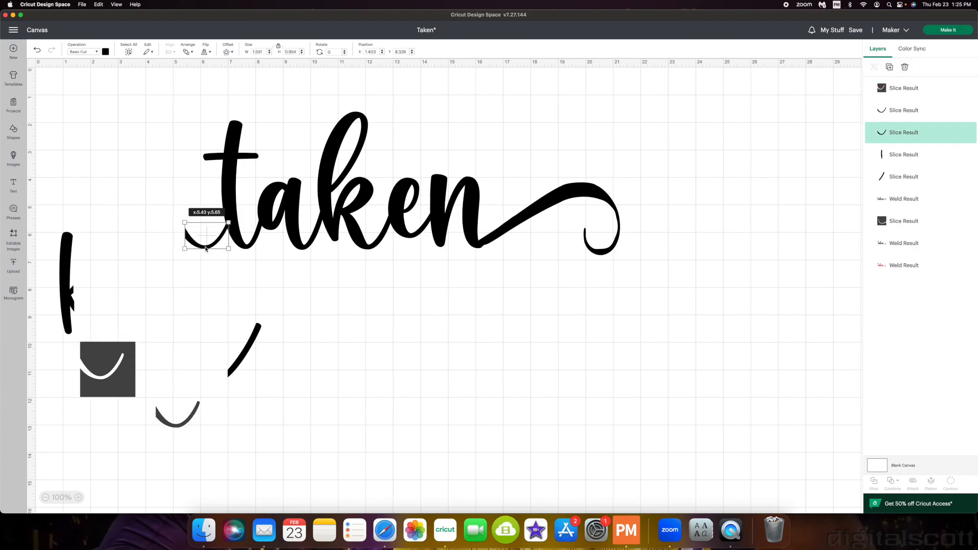
{"action": "left_click", "coordinate": [406, 368]}
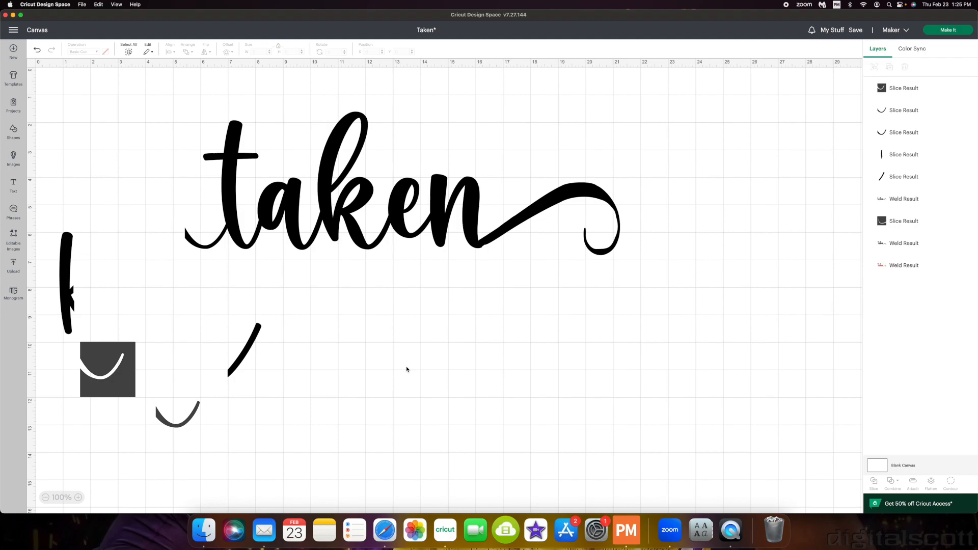
{"action": "scroll", "coordinate": [405, 368], "scroll_direction": "right", "scroll_amount": 1}
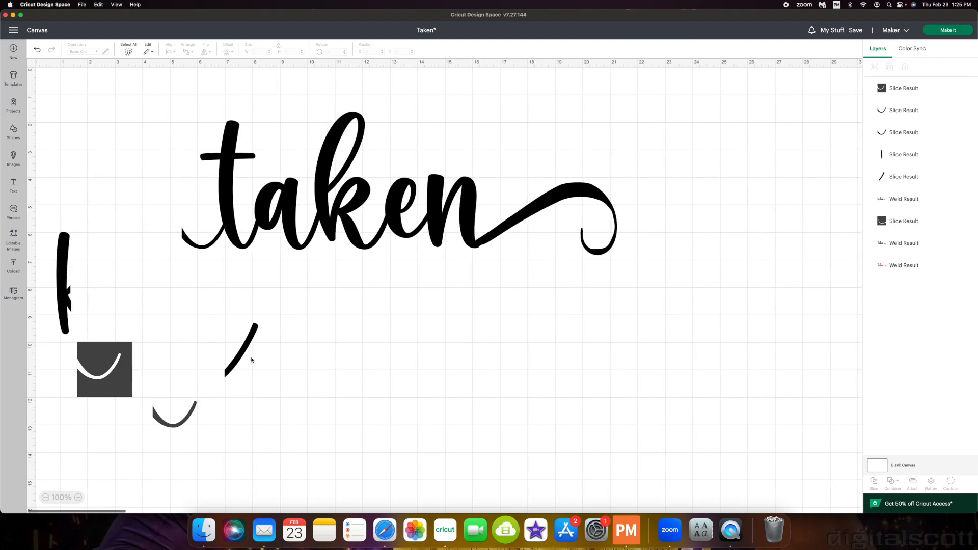
Step: Try the K's stem and its black upper arm in turn against the lead-in curve of the t
{"action": "left_click_drag", "start_coordinate": [63, 307], "coordinate": [174, 235]}
{"action": "left_click", "coordinate": [360, 331]}
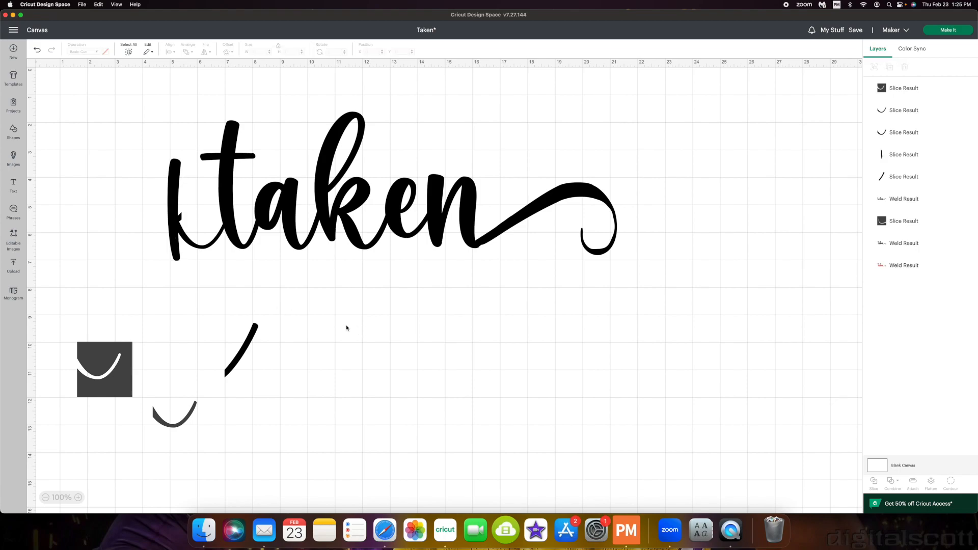
{"action": "left_click_drag", "start_coordinate": [232, 356], "coordinate": [176, 480]}
{"action": "left_click", "coordinate": [238, 320]}
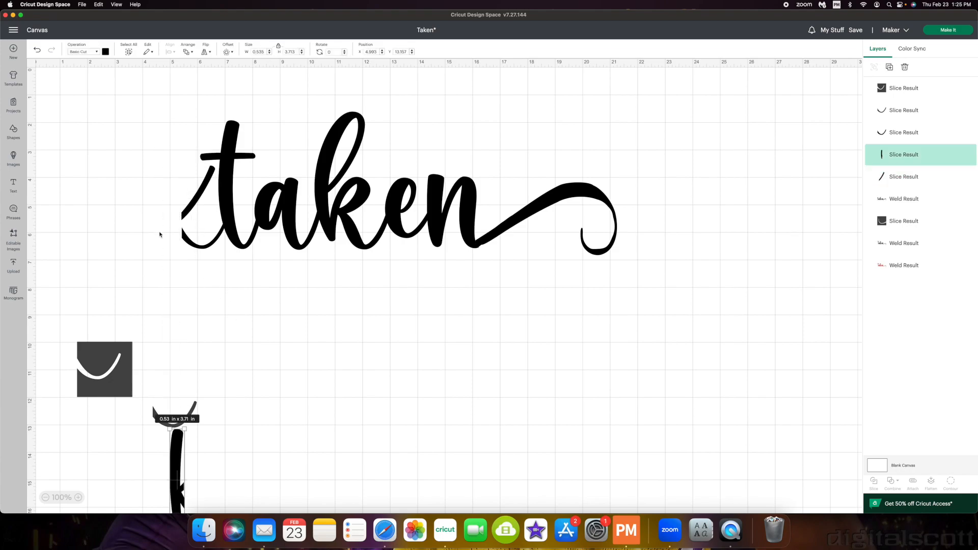
{"action": "left_click_drag", "start_coordinate": [183, 213], "coordinate": [74, 282]}
Step: Delete the leftover cut square, the dark curve, the K's stem and its upper arm, keeping the lead-in curve
{"action": "left_click_drag", "start_coordinate": [164, 446], "coordinate": [131, 377]}
{"action": "key", "text": "Delete"}
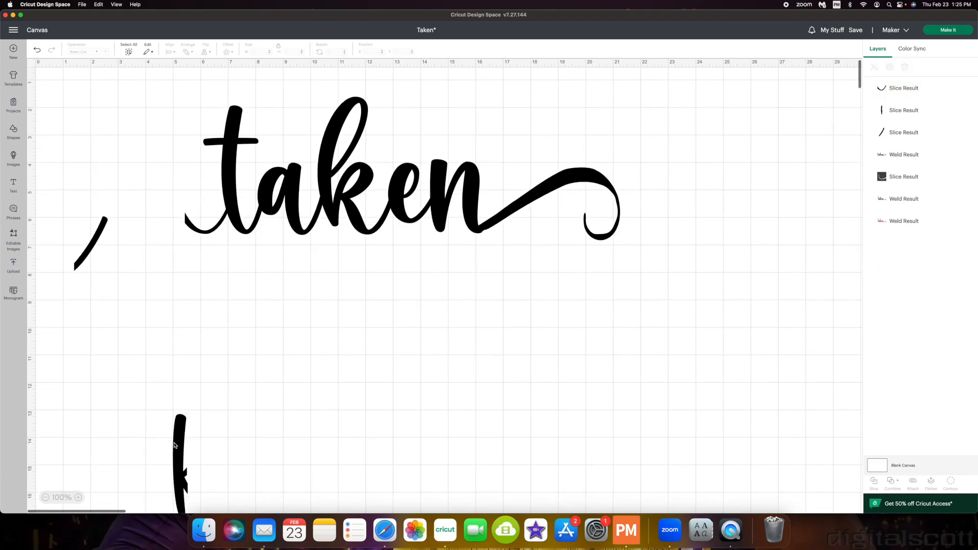
{"action": "left_click", "coordinate": [149, 393]}
{"action": "key", "text": "Delete"}
{"action": "scroll", "coordinate": [64, 247], "scroll_direction": "down", "scroll_amount": 2}
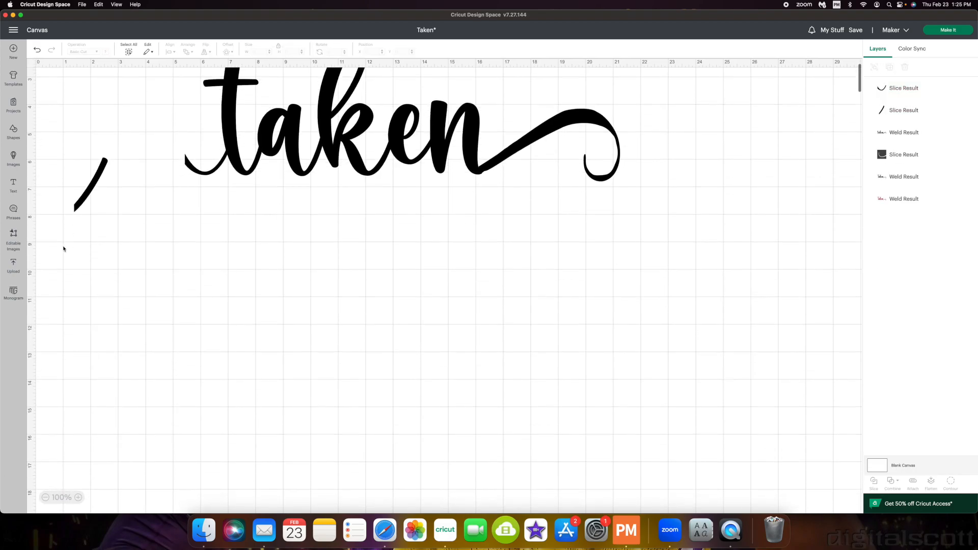
{"action": "scroll", "coordinate": [72, 256], "scroll_direction": "up", "scroll_amount": 3}
{"action": "left_click", "coordinate": [87, 268]}
{"action": "key", "text": "Delete"}
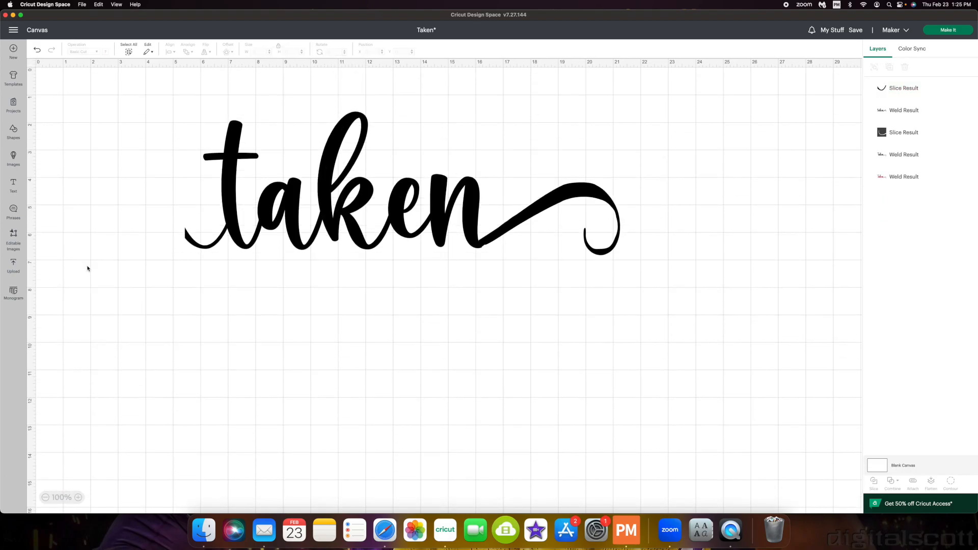
Step: Adjust the word "taken" and the lead-in curve so the curve meets the stem of the t
{"action": "mouse_move", "coordinate": [289, 235]}
{"action": "left_mouse_down"}
{"action": "mouse_move", "coordinate": [243, 246]}
{"action": "mouse_move", "coordinate": [330, 238]}
{"action": "mouse_move", "coordinate": [277, 230]}
{"action": "mouse_move", "coordinate": [294, 214]}
{"action": "mouse_move", "coordinate": [290, 235]}
{"action": "left_mouse_up"}
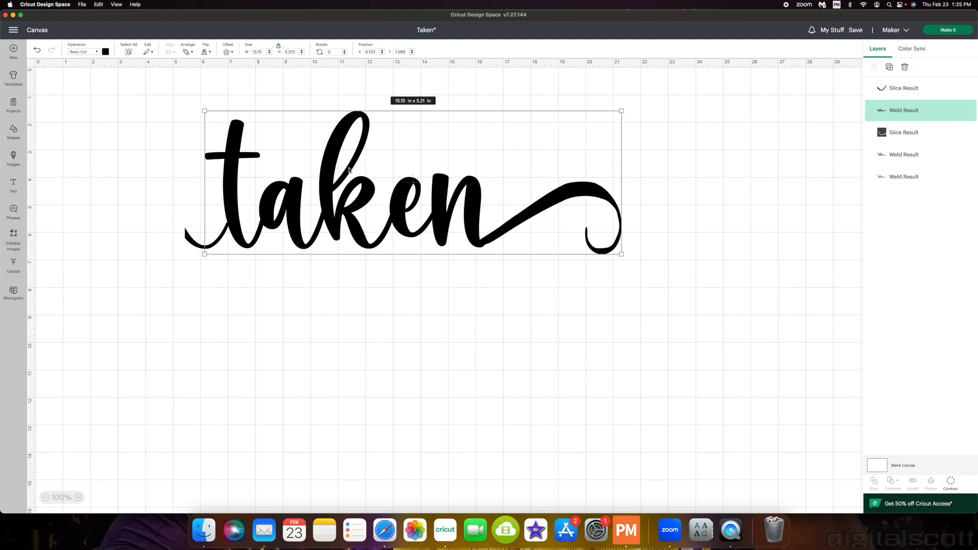
{"action": "mouse_move", "coordinate": [344, 187]}
{"action": "left_mouse_down"}
{"action": "mouse_move", "coordinate": [282, 177]}
{"action": "mouse_move", "coordinate": [336, 179]}
{"action": "mouse_move", "coordinate": [333, 186]}
{"action": "left_mouse_up"}
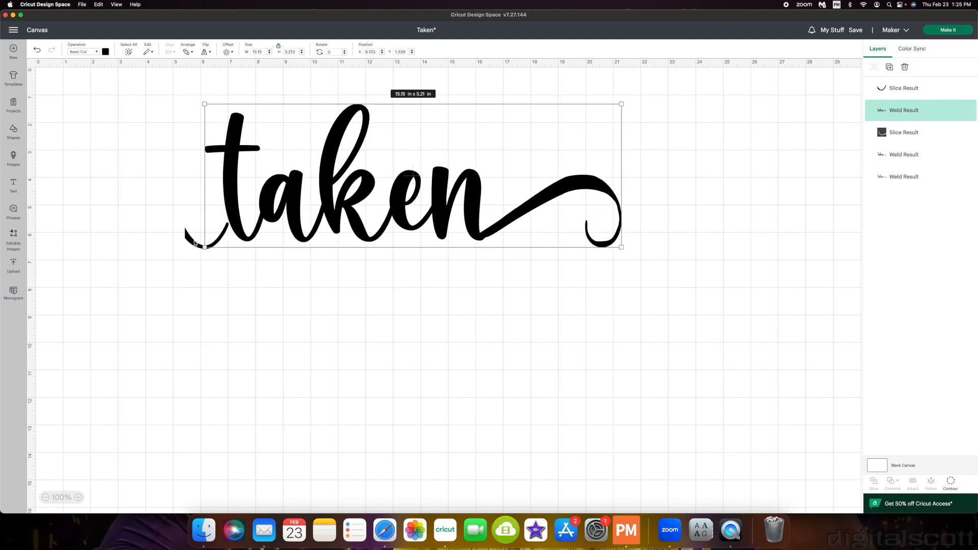
{"action": "left_click_drag", "start_coordinate": [192, 247], "coordinate": [191, 225]}
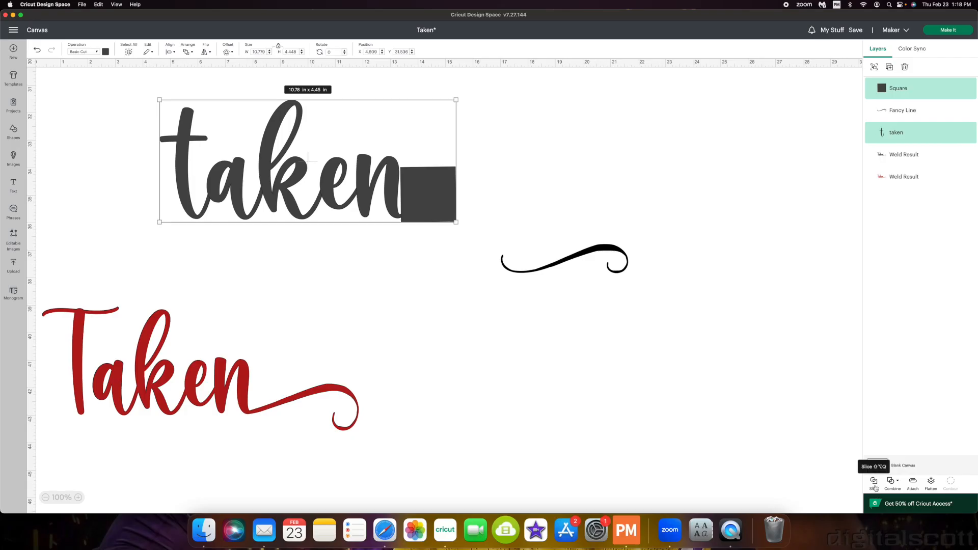
Step: Slice the word "taken" with the square covering the end stroke of the n
{"action": "left_click", "coordinate": [874, 482]}
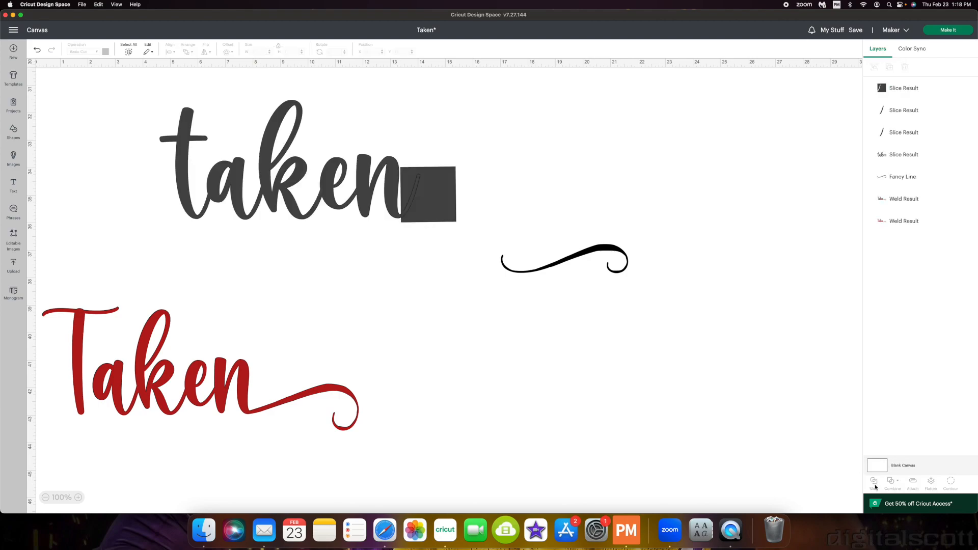